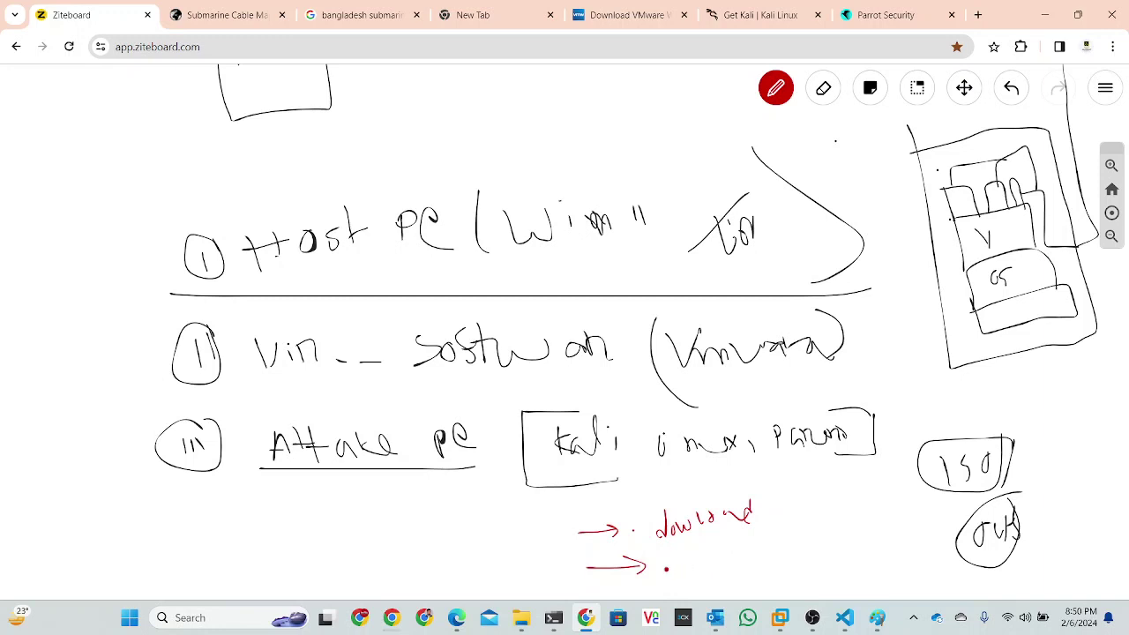
Handwrite "Install" in red beside the second arrow, beneath the word "download"
mouse_move(667, 557)
left_mouse_down()
mouse_move(670, 572)
mouse_move(681, 559)
left_mouse_up()
left_click(686, 568)
left_click_drag(718, 552, 746, 540)
left_click(760, 548)
key("h")
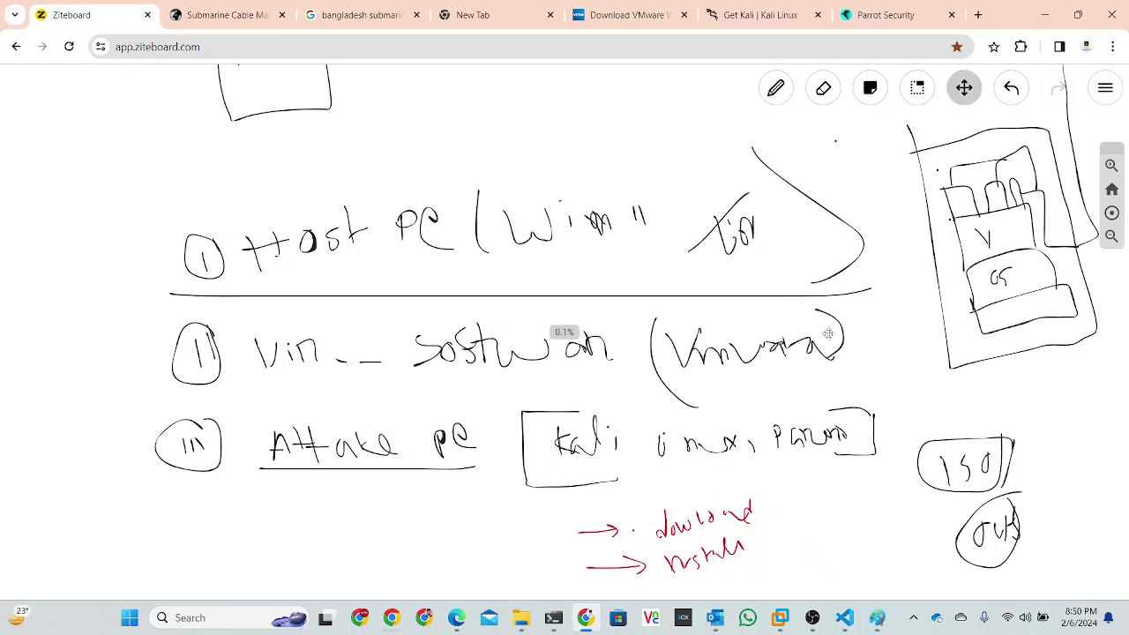
Draw a third red arrow in the empty space below the "Install" line
left_click(964, 92)
left_click_drag(809, 471, 703, 353)
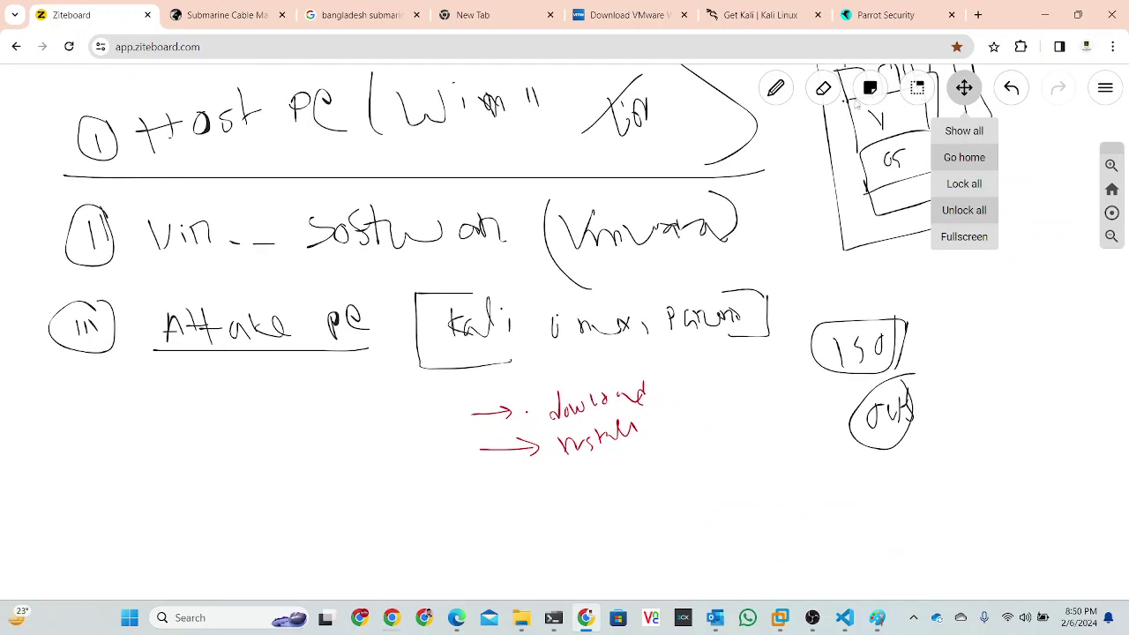
key("p")
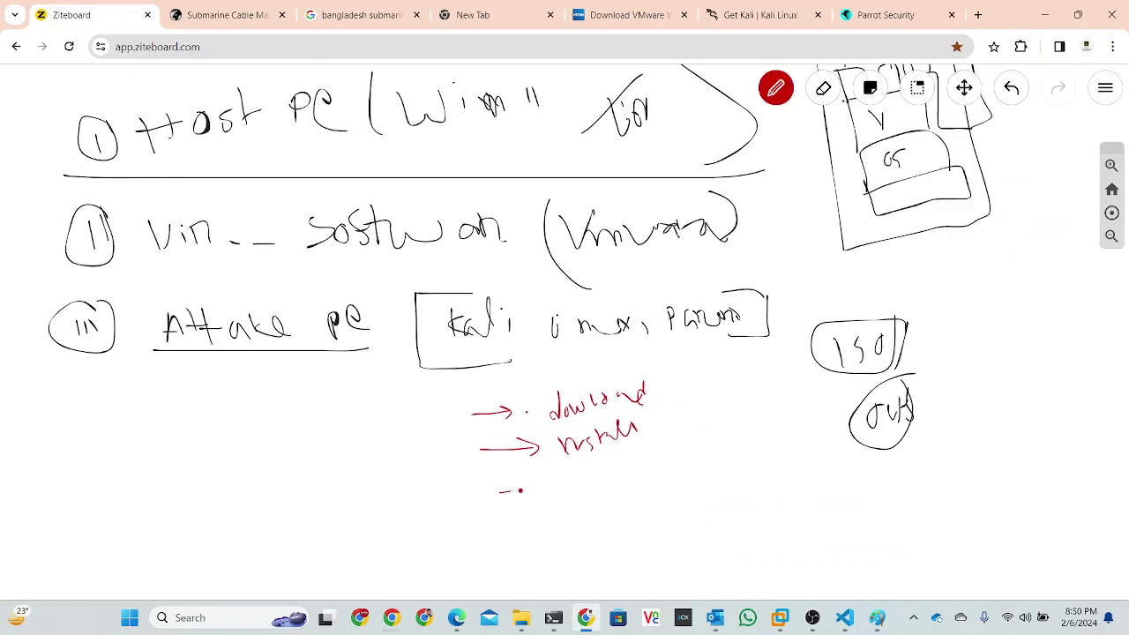
mouse_move(520, 490)
left_mouse_down()
mouse_move(539, 481)
mouse_move(522, 503)
left_mouse_up()
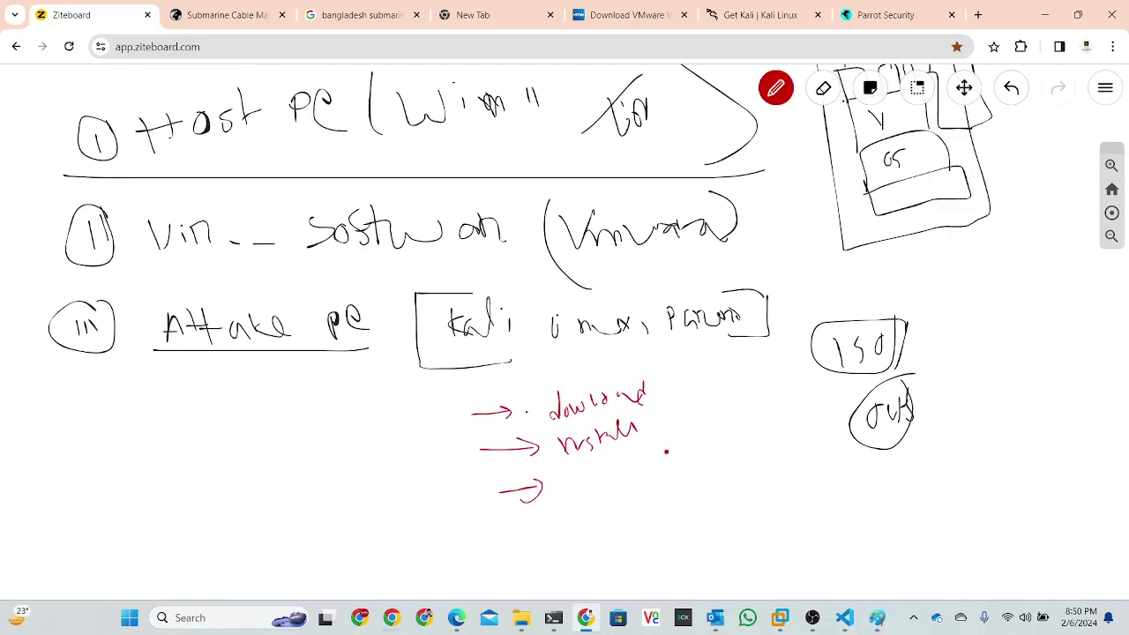
Minimize the whiteboard browser window and close the untitled Paint drawing without saving it
left_click(1044, 14)
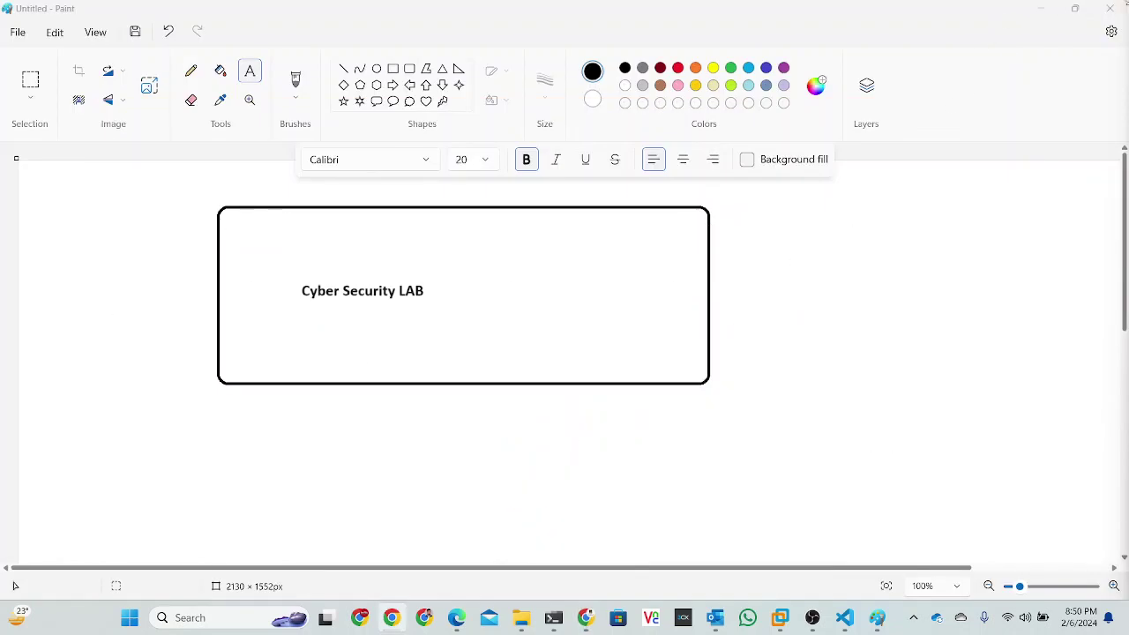
left_click(1110, 8)
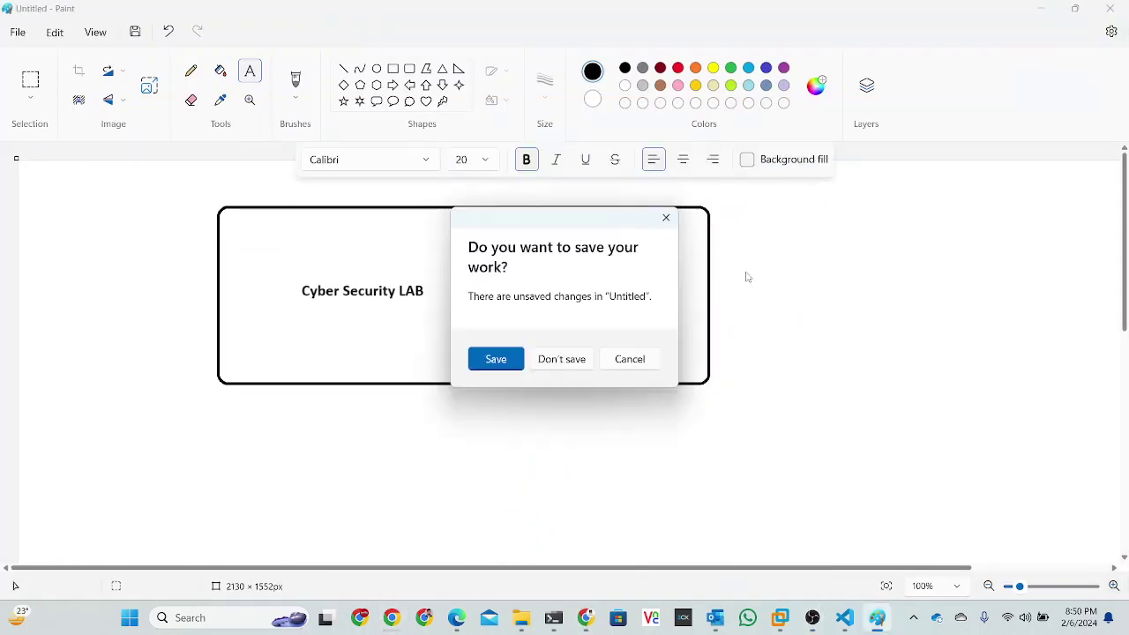
left_click(574, 361)
Empty the Recycle Bin on the desktop and confirm the permanent deletion
right_click(27, 173)
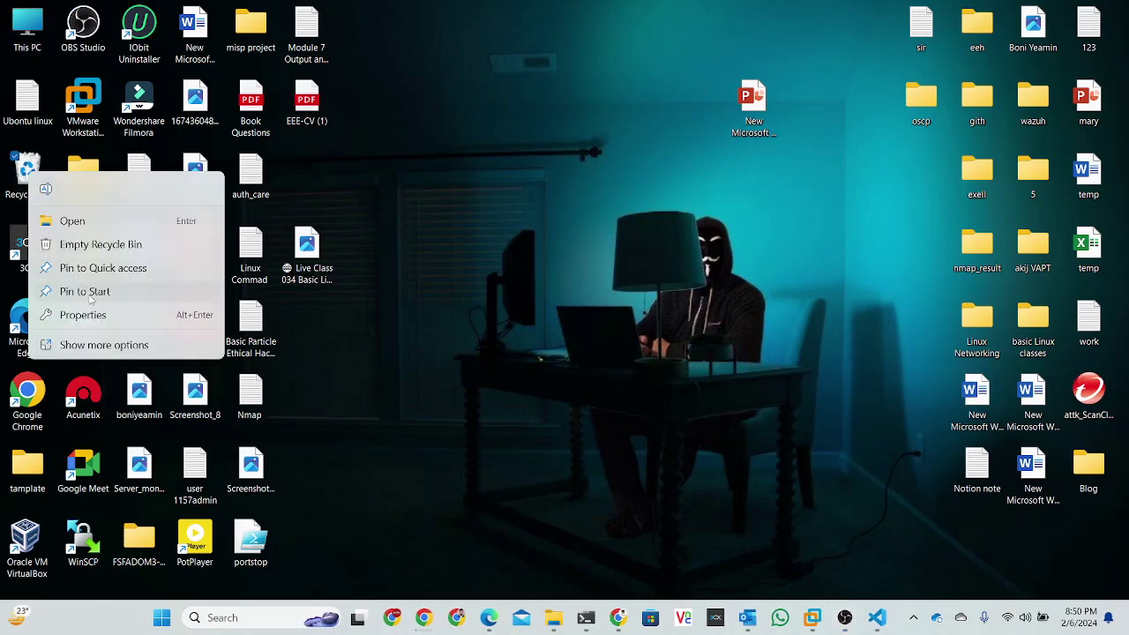
left_click(89, 246)
left_click(600, 328)
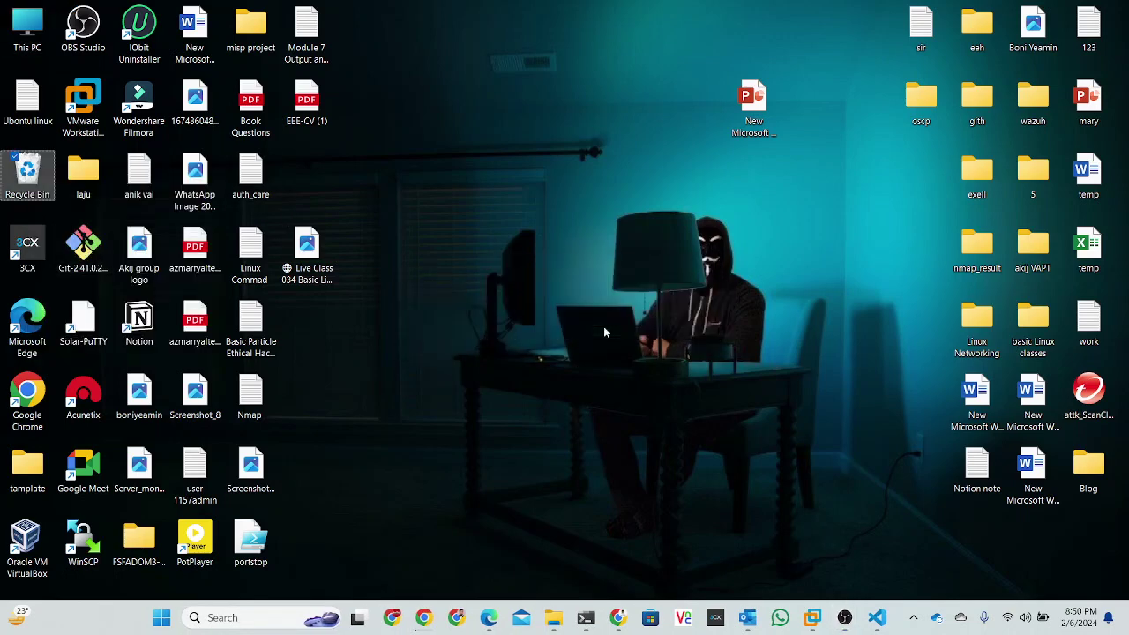
Open the kali-linux-2023.2-vmware-amd64.vmwarevm folder in os\kali on drive D: and look through its virtual machine files
left_click(31, 31)
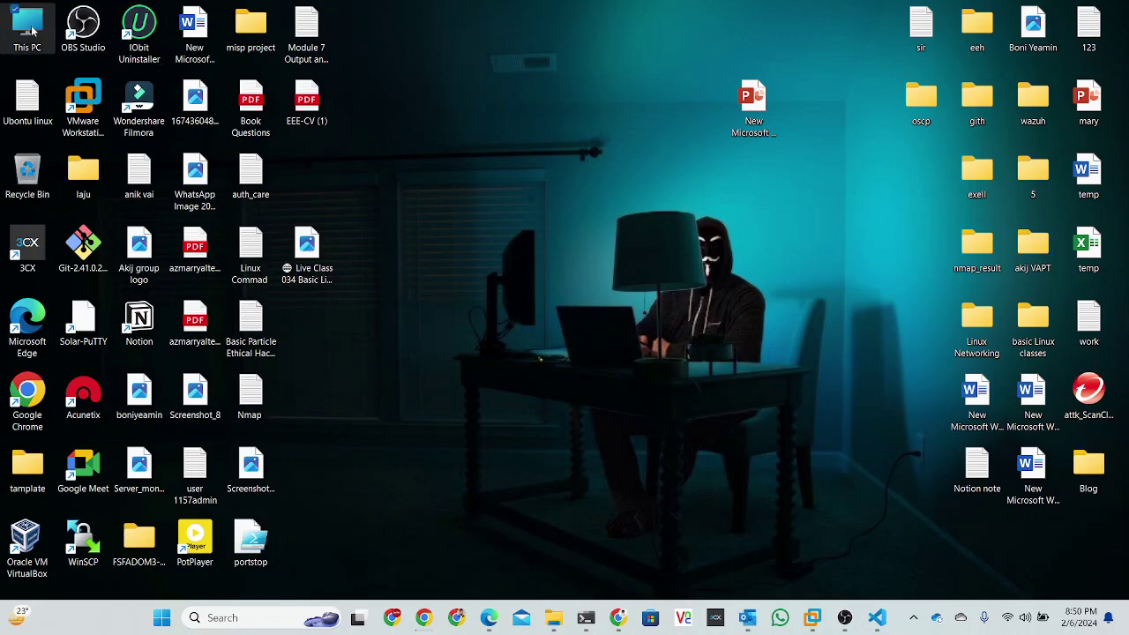
double_click(32, 31)
double_click(428, 155)
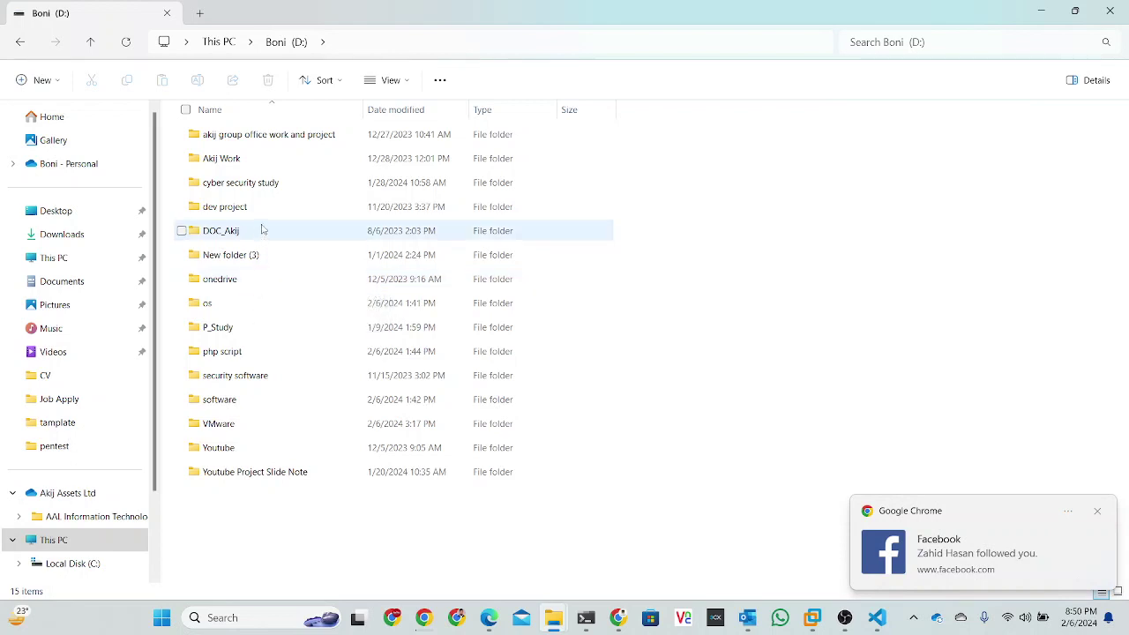
double_click(223, 303)
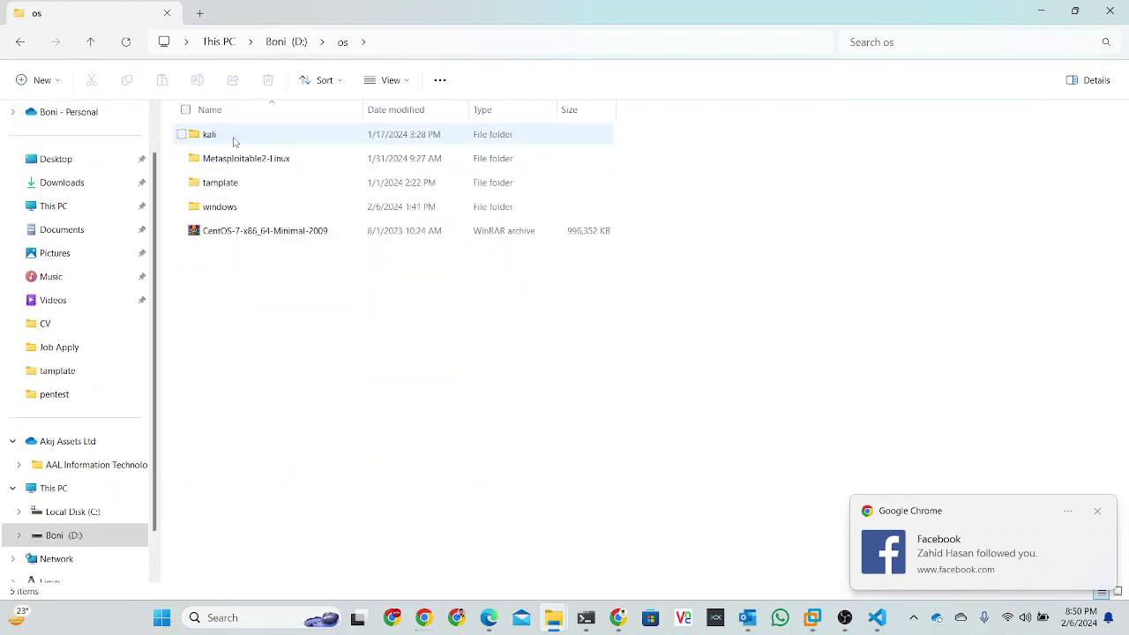
double_click(233, 141)
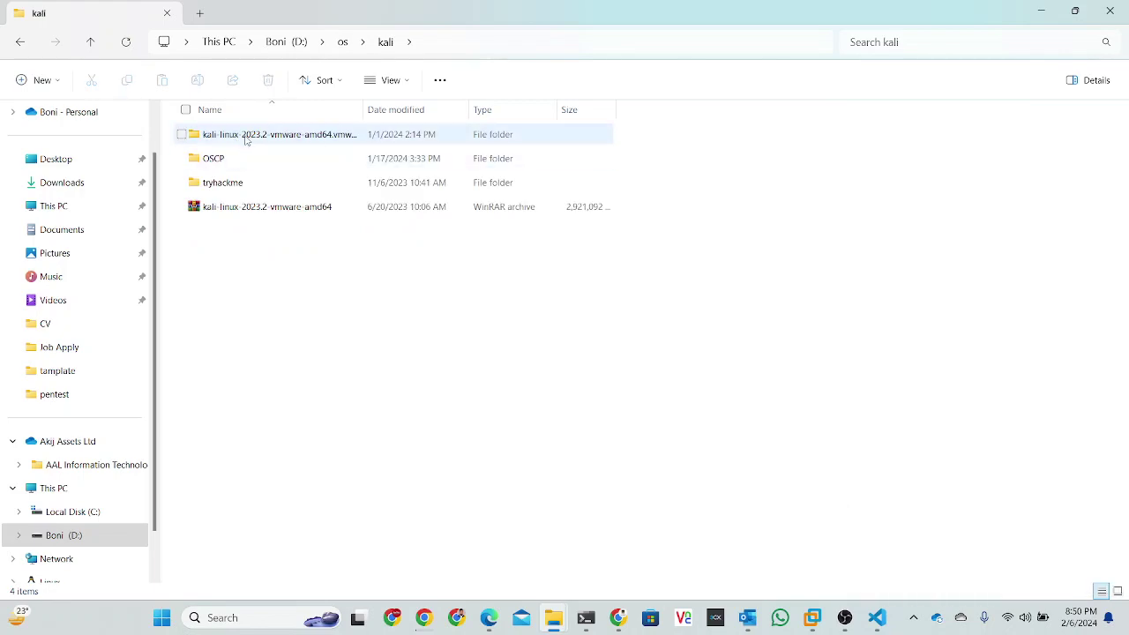
double_click(247, 139)
scroll(357, 481, "down", 5)
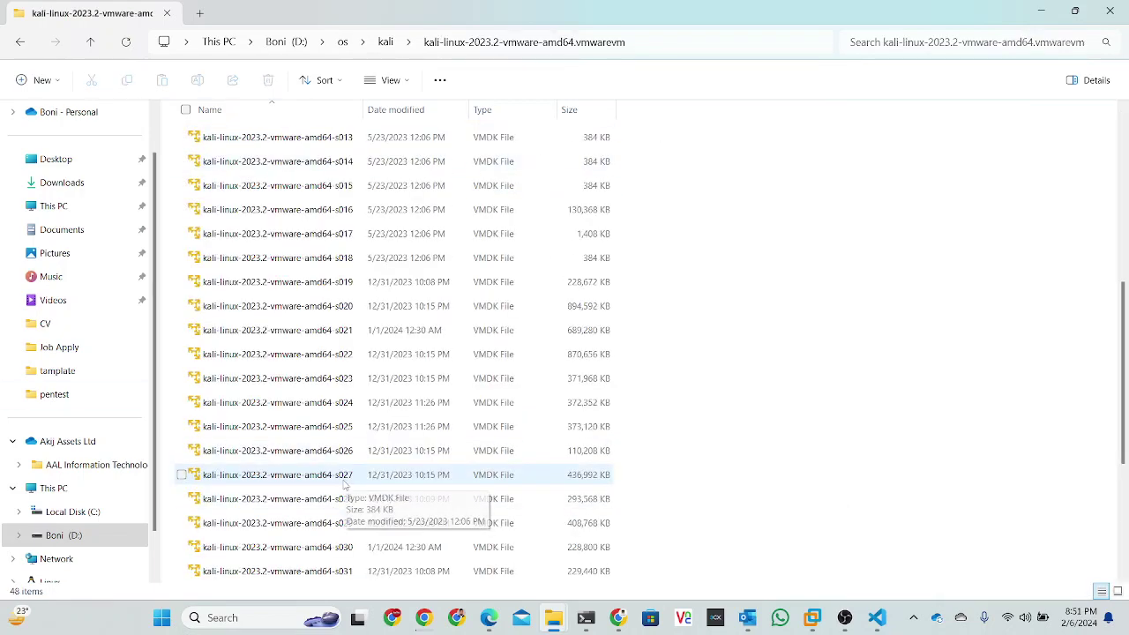
scroll(358, 481, "up", 5)
scroll(357, 476, "down", 10)
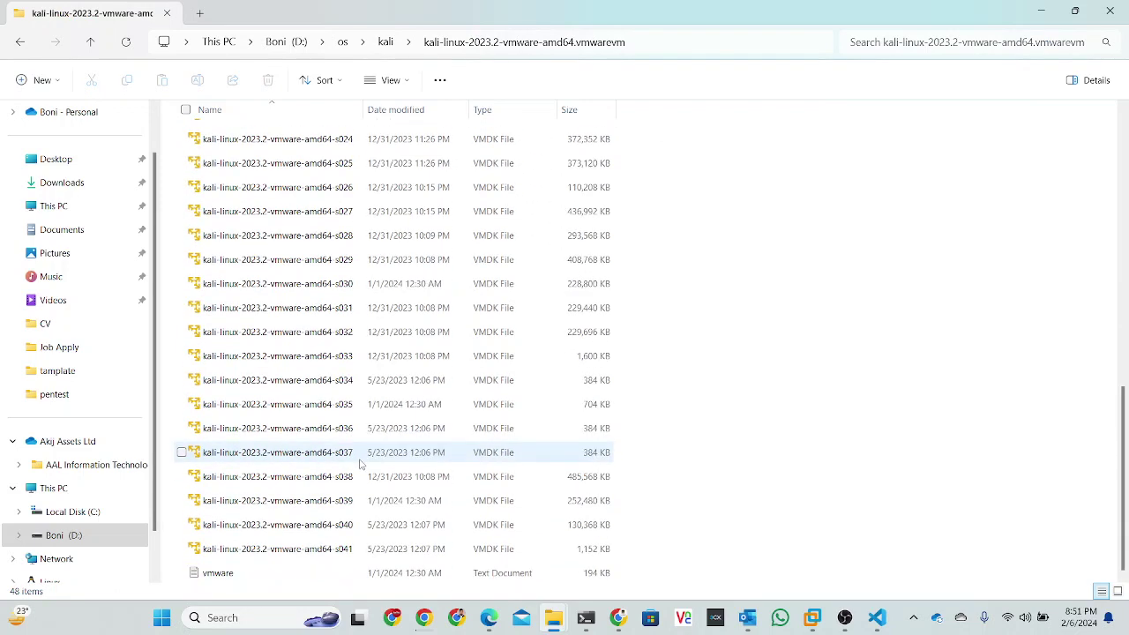
scroll(360, 465, "up", 10)
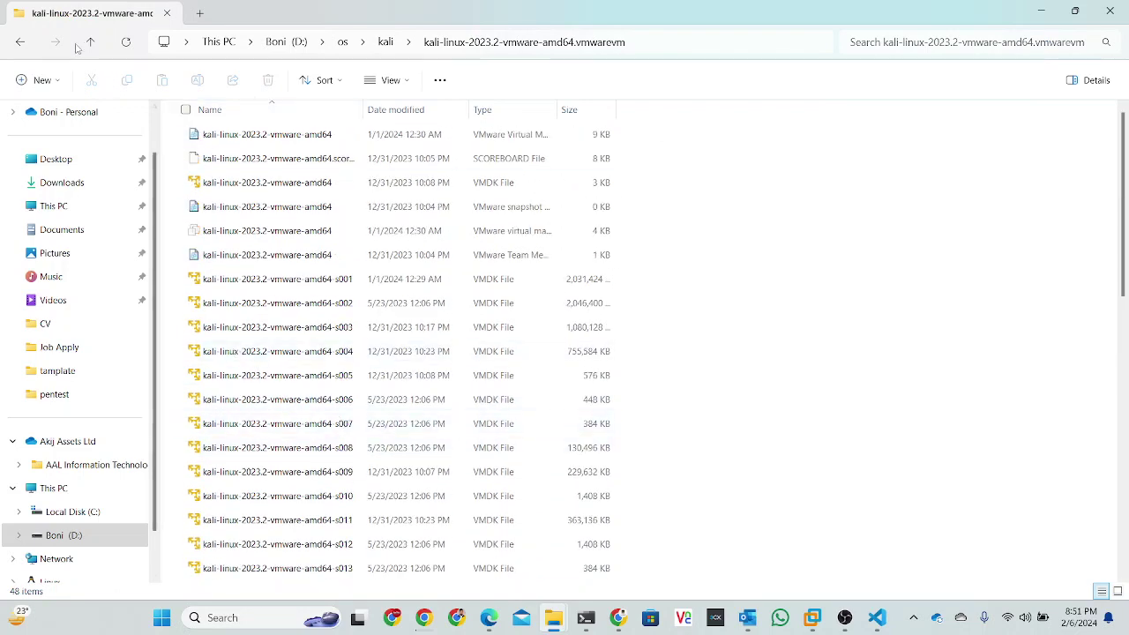
Examine the virtual machine files in the OSCP folder's kali-linux-2023.2-vmware-amd64.vmwarevm subfolder, and minimize the file window
left_click(90, 42)
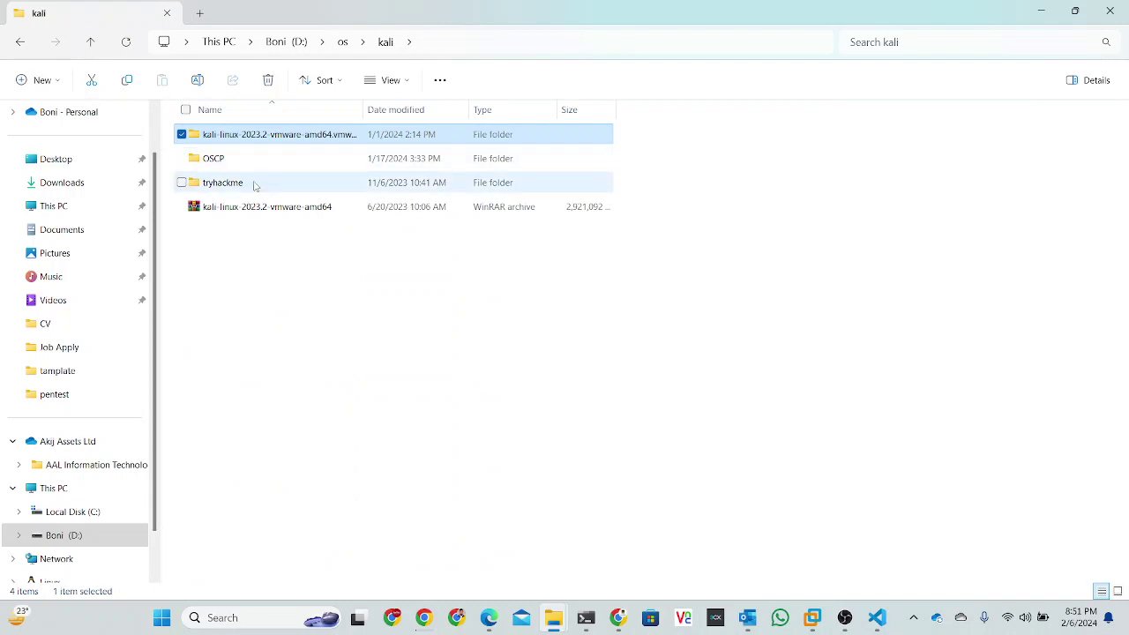
double_click(214, 158)
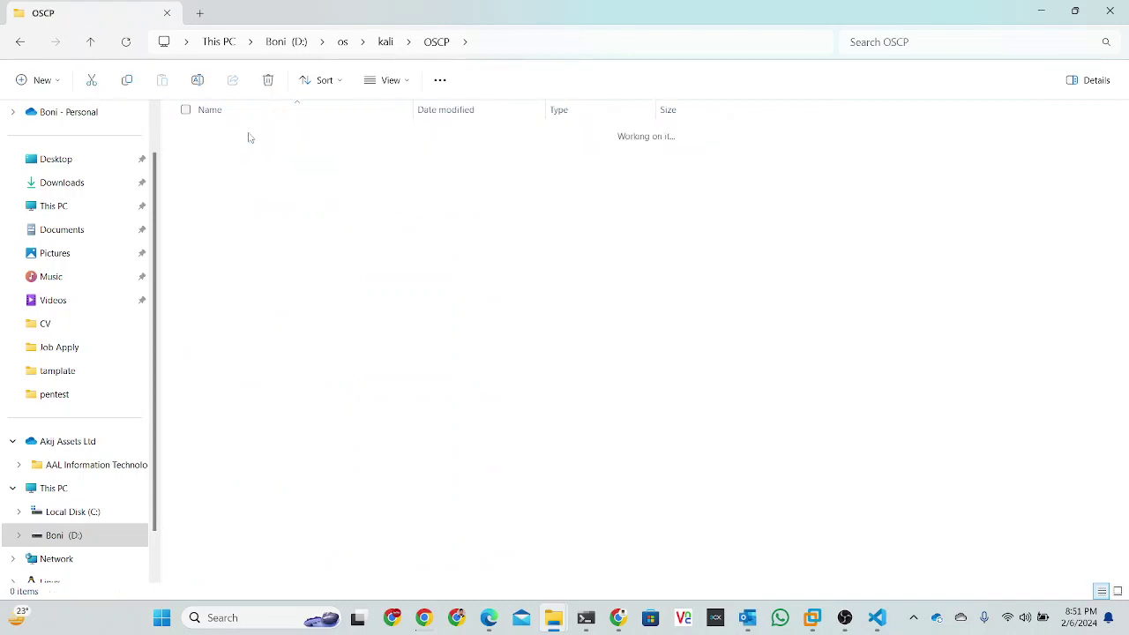
double_click(250, 137)
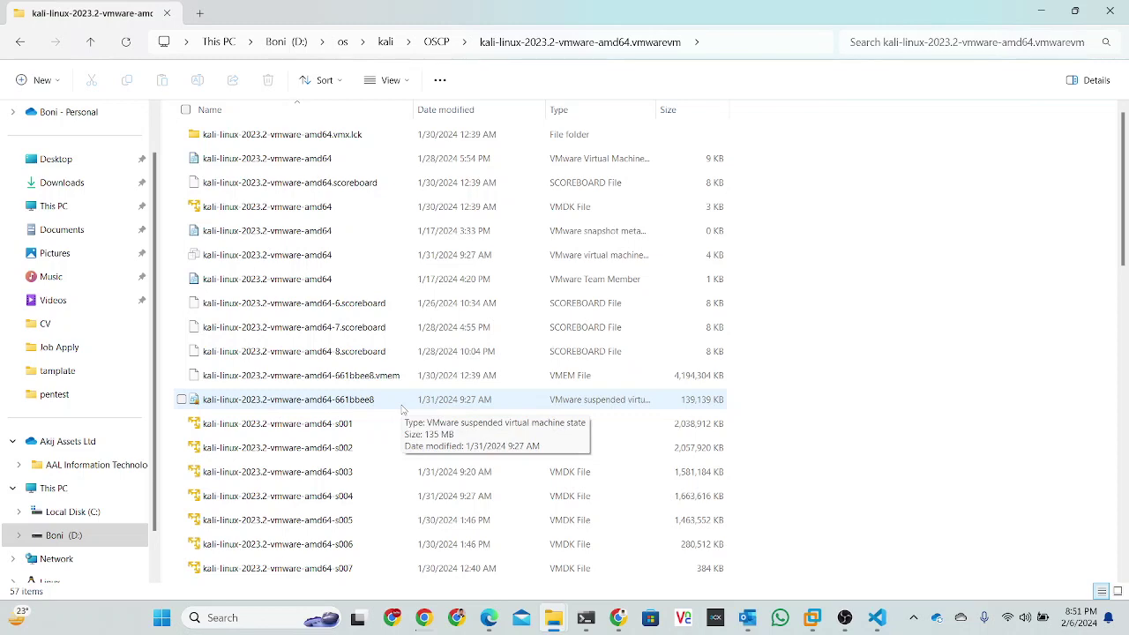
scroll(264, 324, "down", 10)
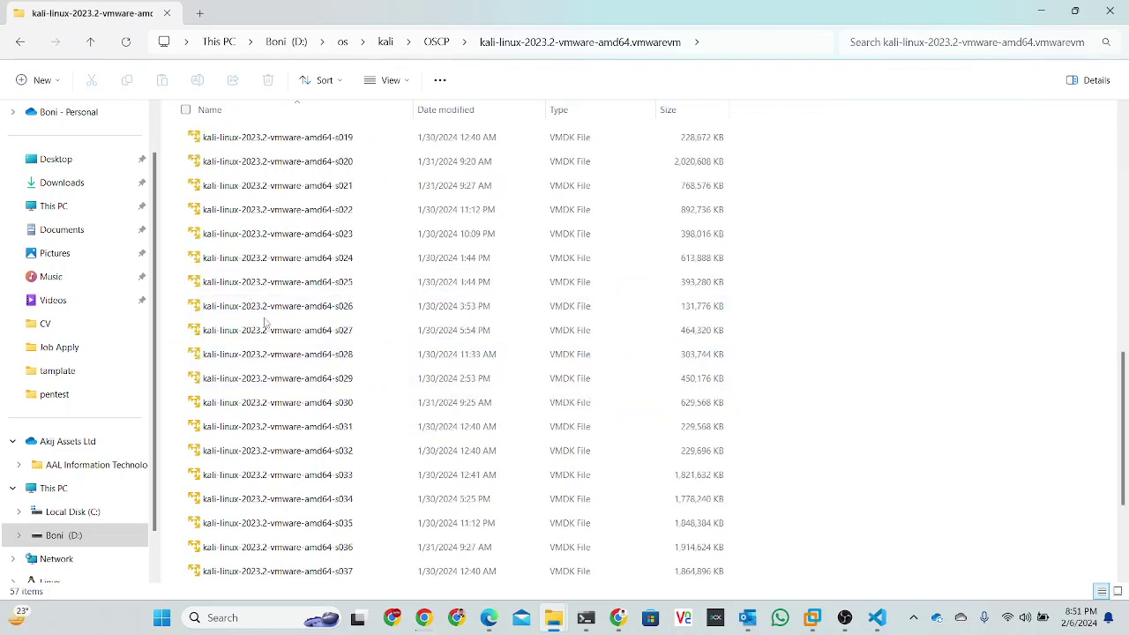
scroll(267, 328, "down", 5)
scroll(273, 332, "up", 15)
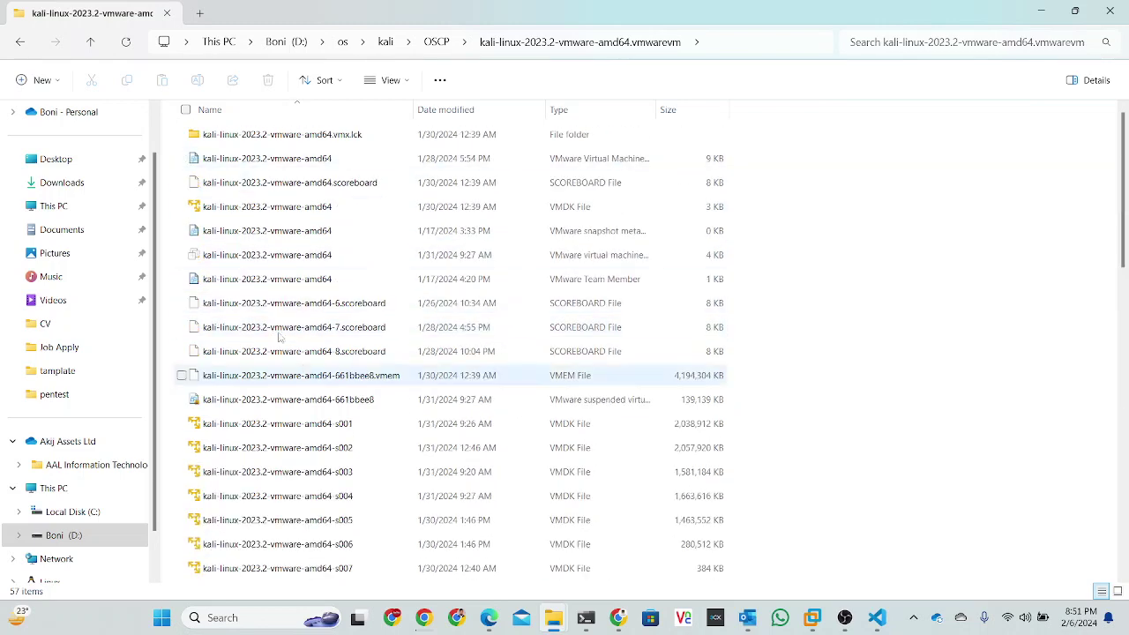
left_click(1041, 12)
Switch to the VMware Workstation home window and move it so its library is in view
mouse_move(812, 620)
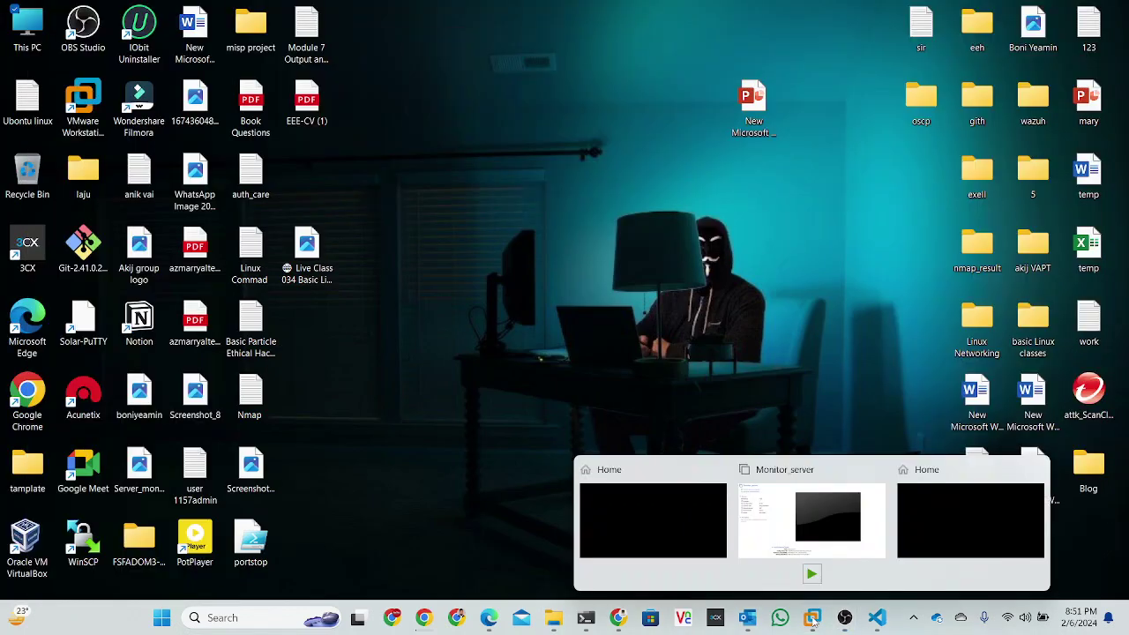
left_click(698, 537)
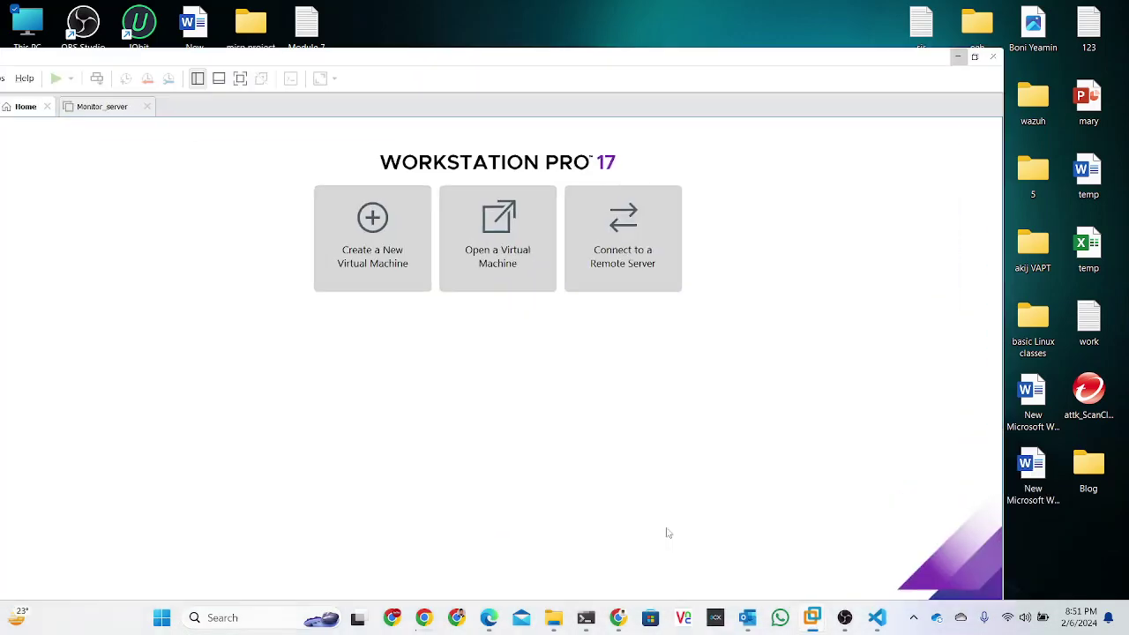
left_click_drag(521, 59, 652, 2)
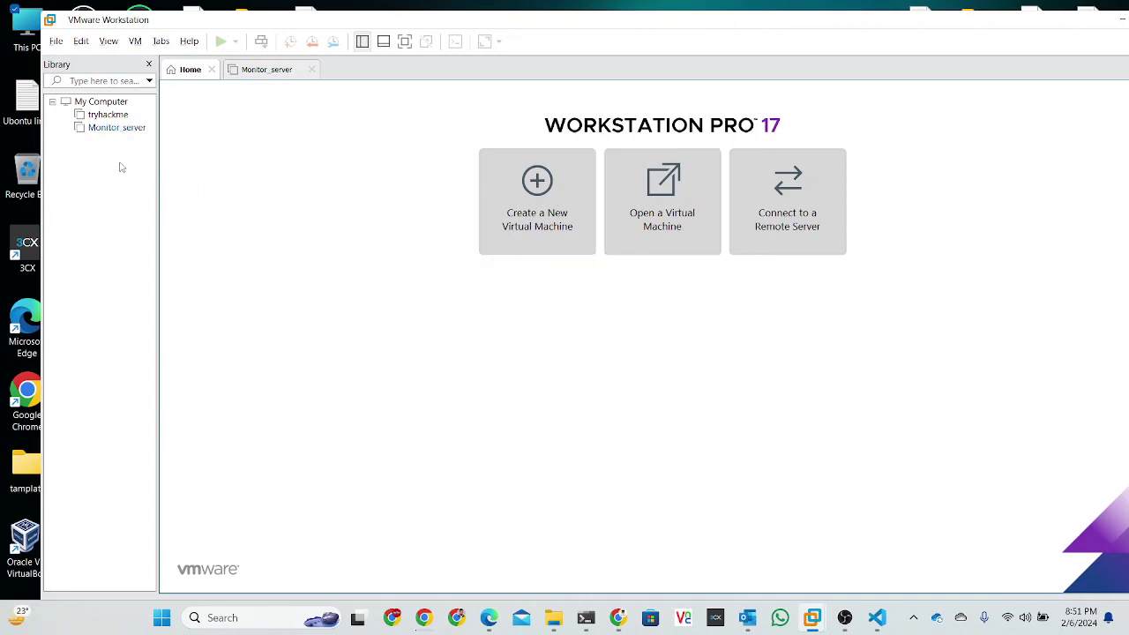
Open the kali-linux-2023.2-vmware-amd64 virtual machine from D:\os\kali\OSCP, and close its tab to return to the home page
left_click(654, 224)
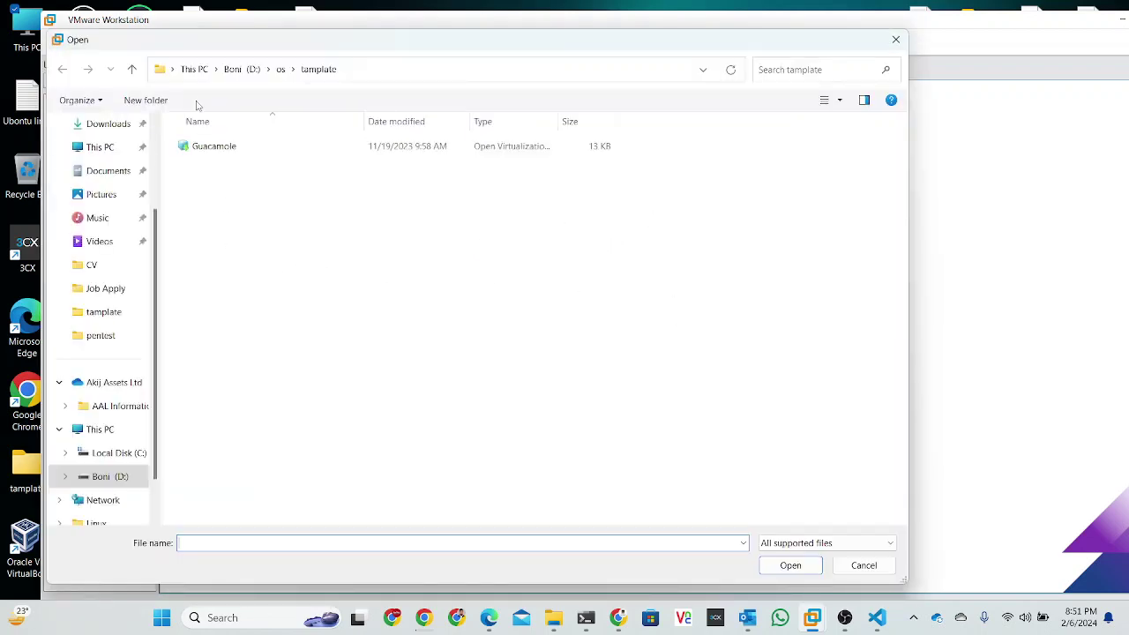
left_click(134, 70)
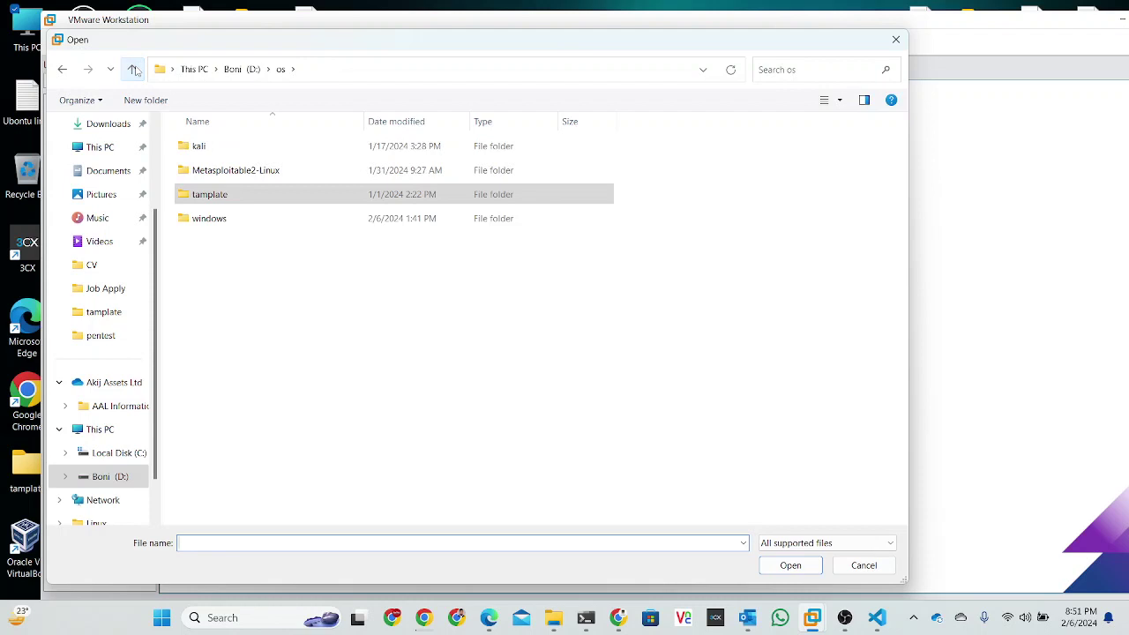
double_click(232, 149)
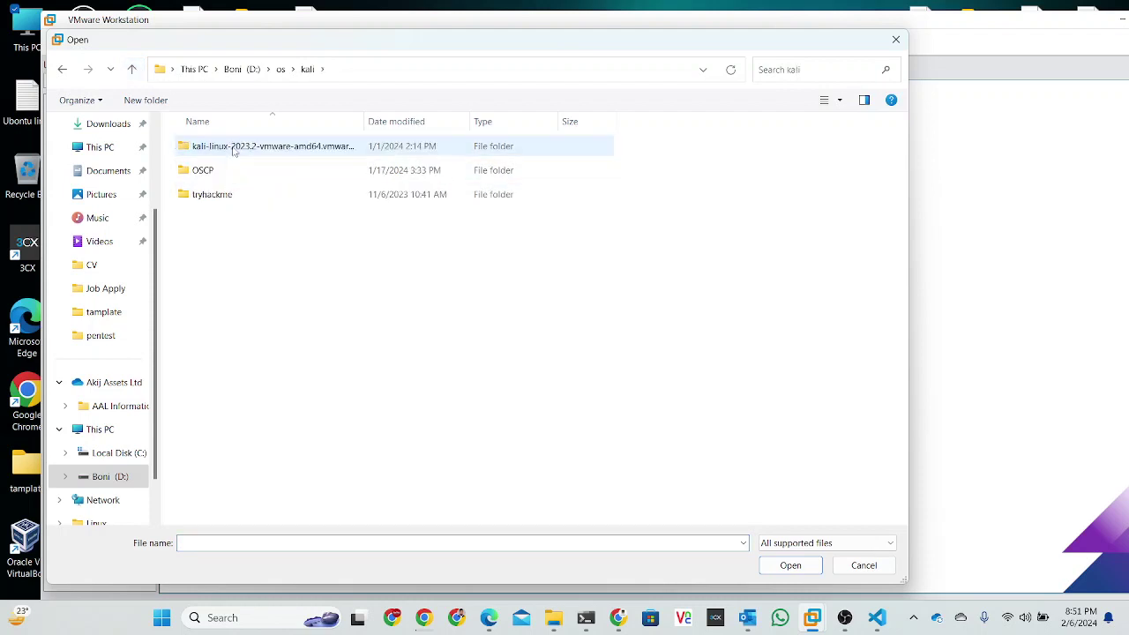
double_click(227, 176)
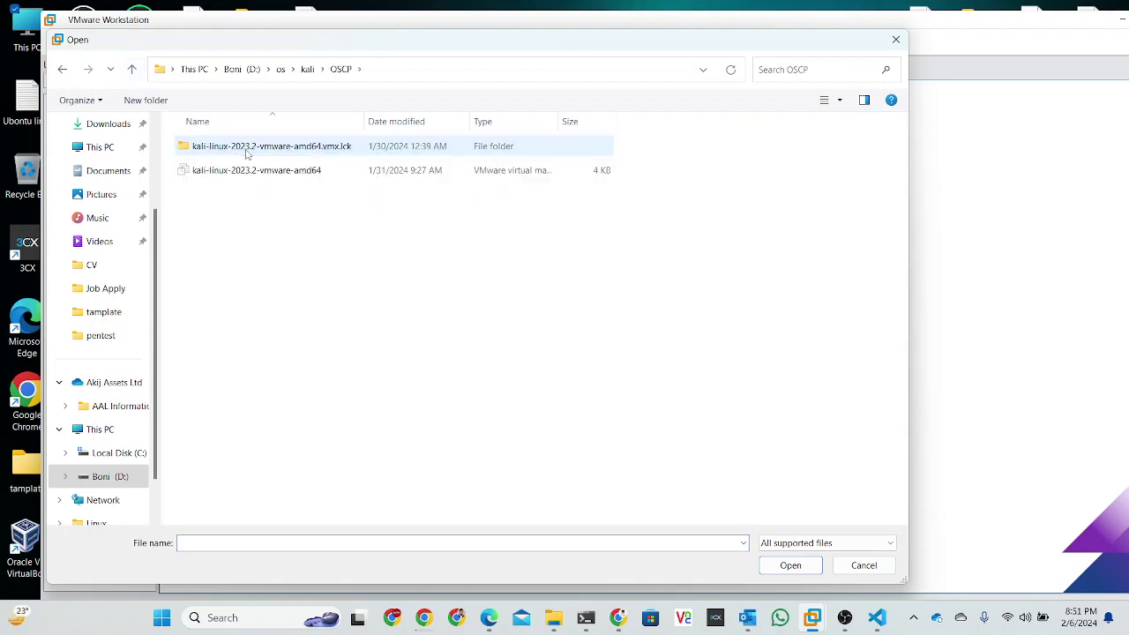
double_click(274, 147)
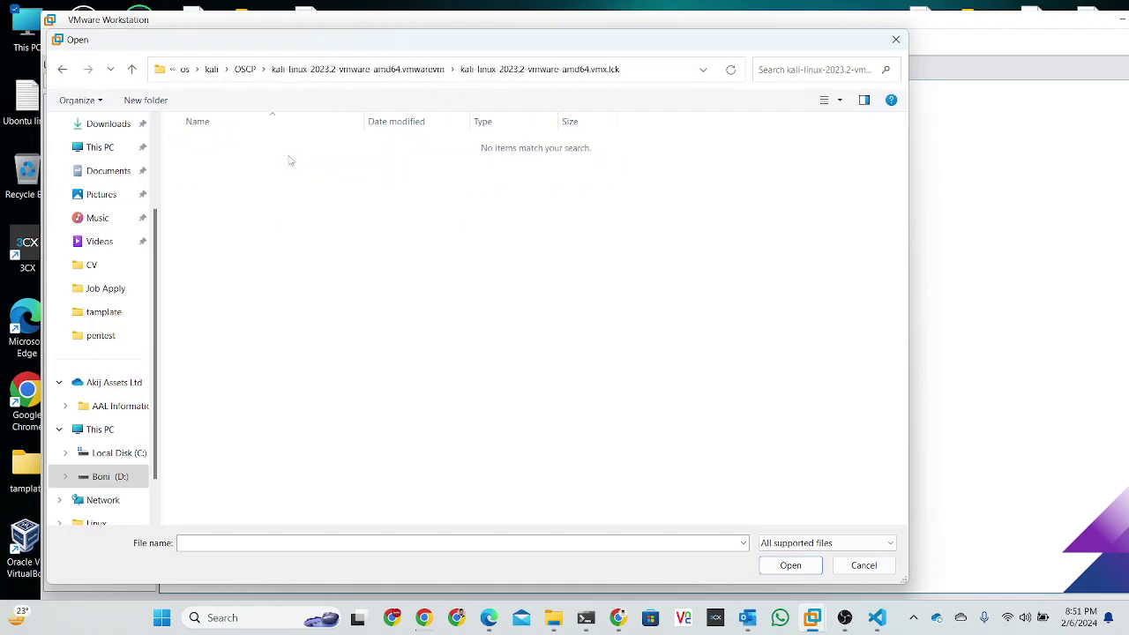
left_click(129, 69)
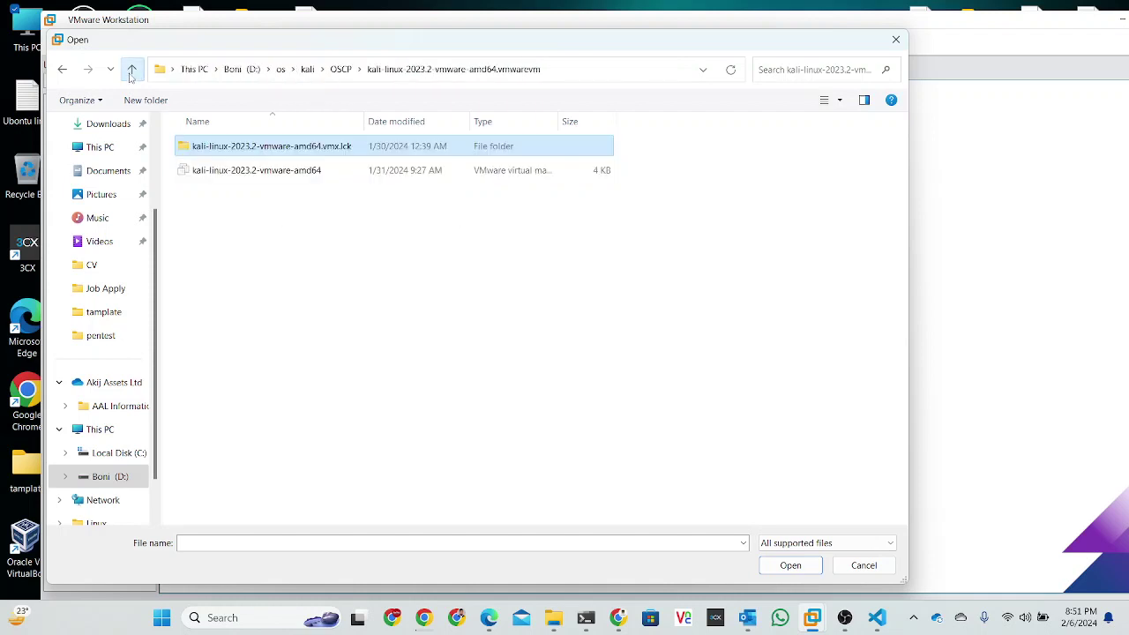
left_click(246, 170)
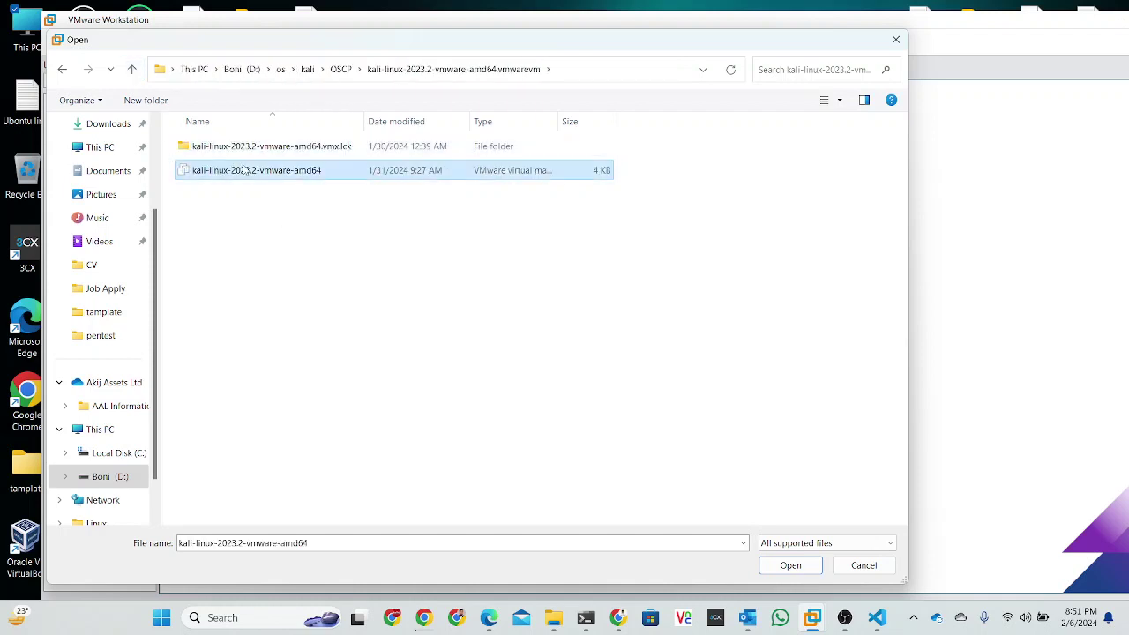
left_click(766, 569)
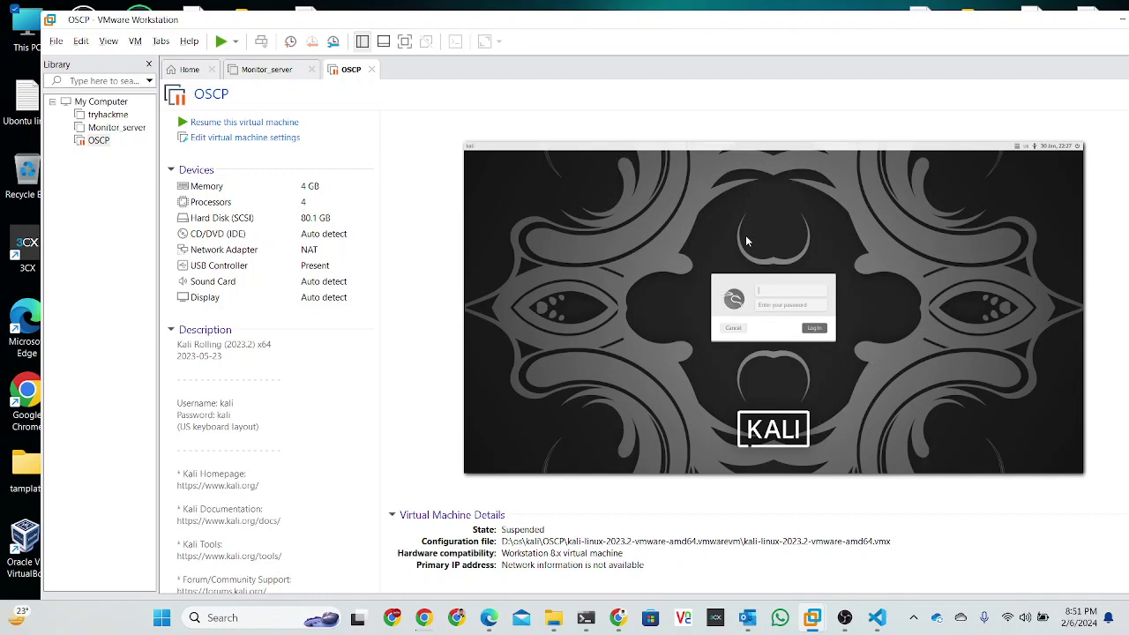
left_click(370, 73)
left_click(189, 70)
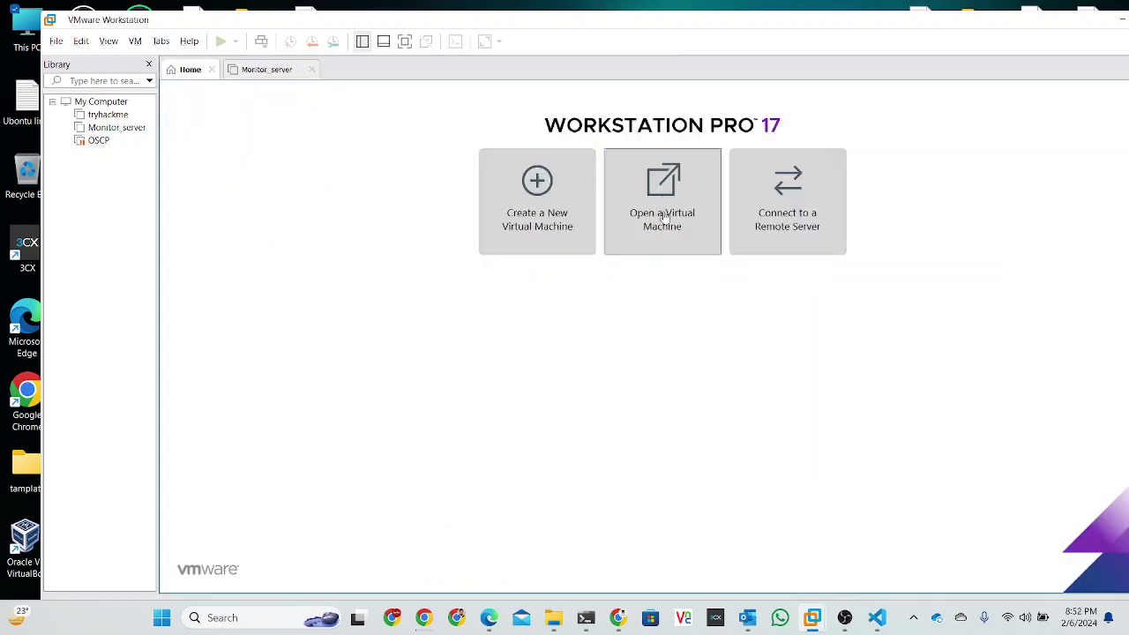
Open the kali-linux-2023.2-vmware-amd64 virtual machine from the kali-linux-2023.2-vmware-amd64.vmwarevm folder directly under D:\os\kali
left_click(659, 215)
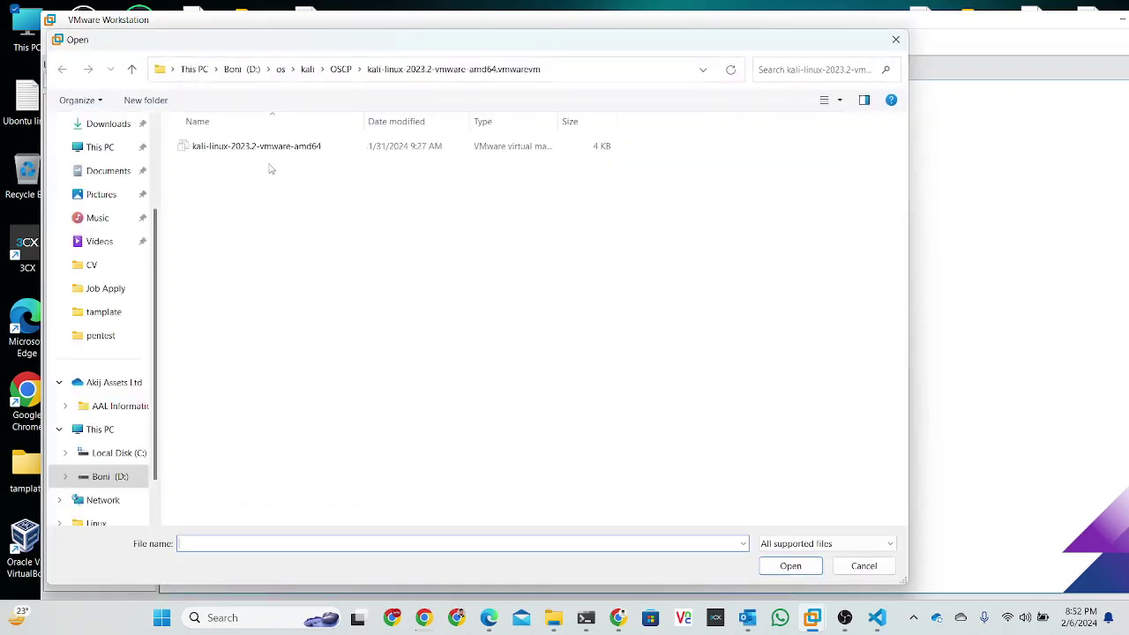
left_click(132, 70)
left_click(133, 70)
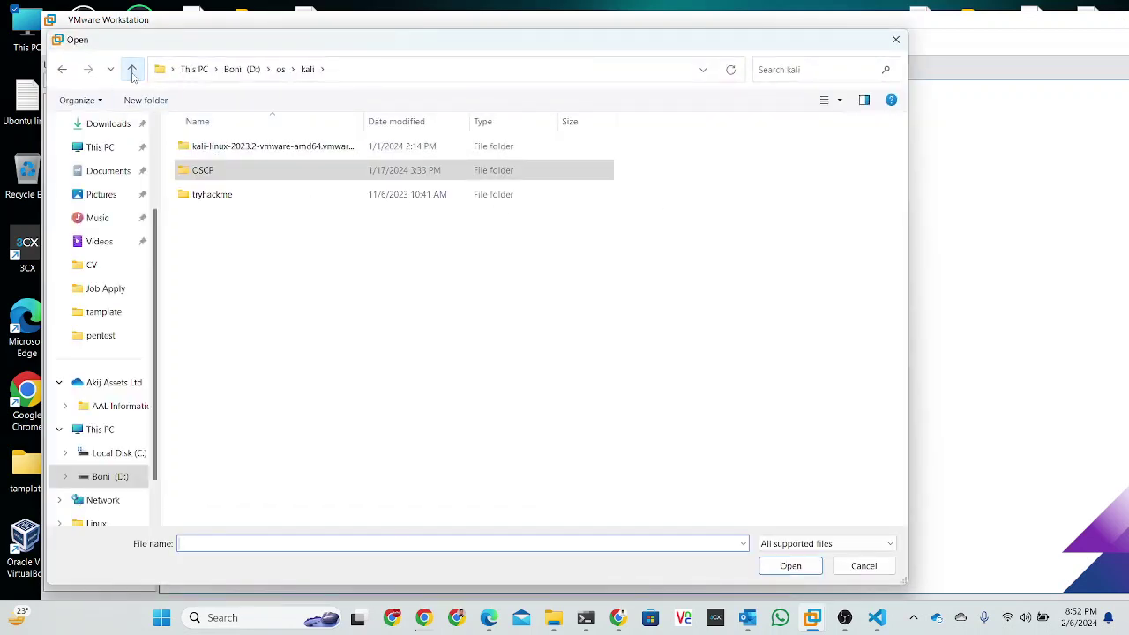
double_click(273, 148)
left_click(276, 150)
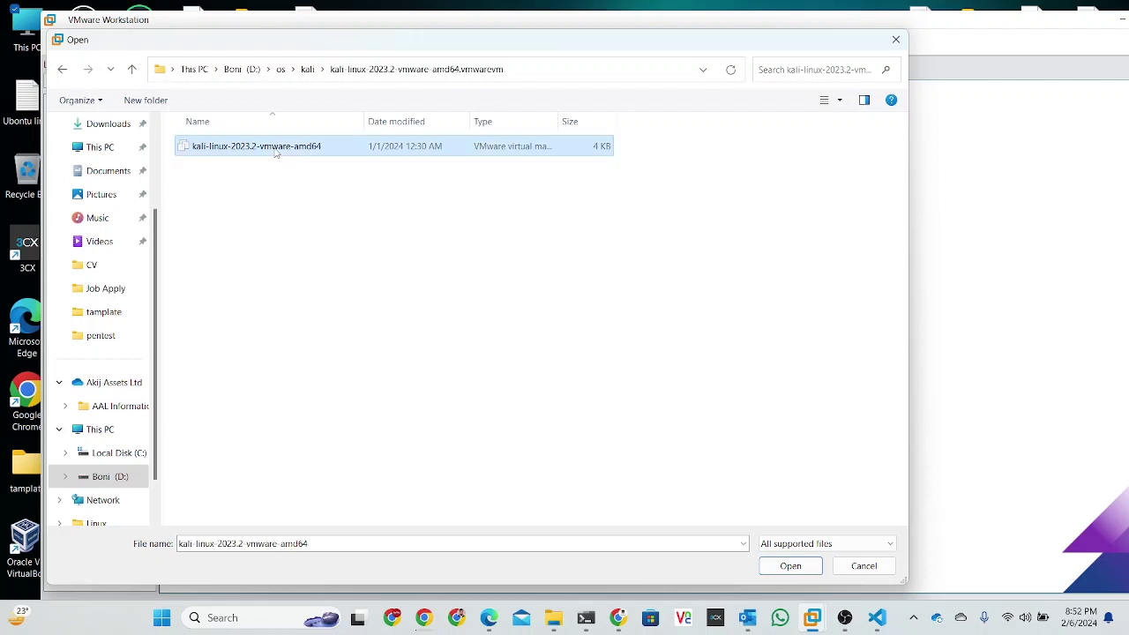
left_click(789, 571)
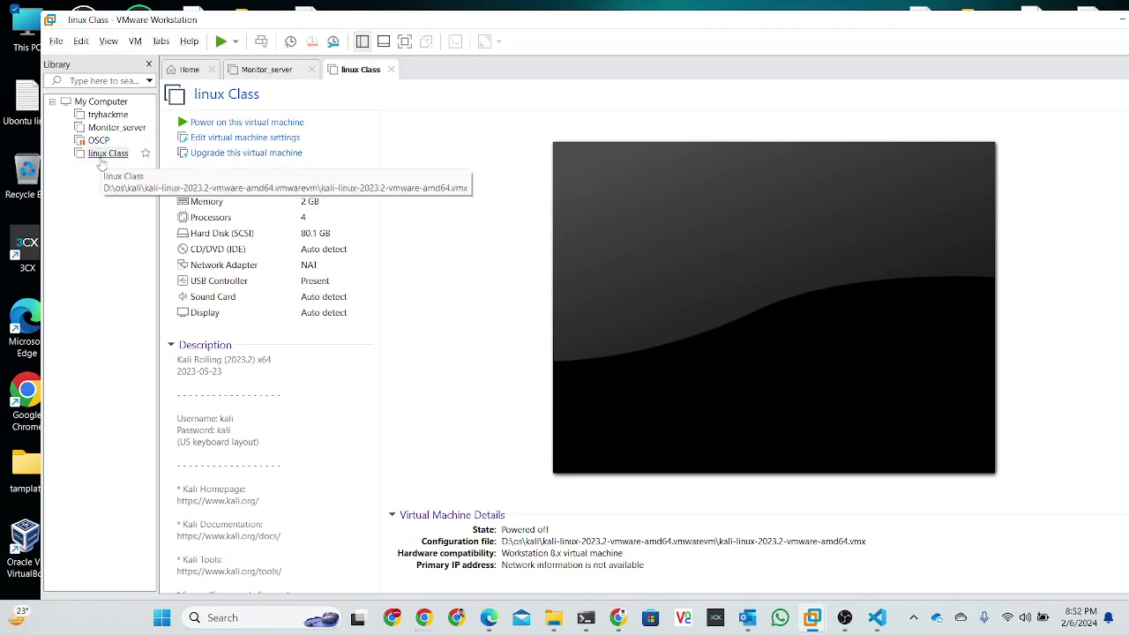
Resume the suspended OSCP virtual machine, accepting the side channel mitigations and removable devices hints
left_click(94, 141)
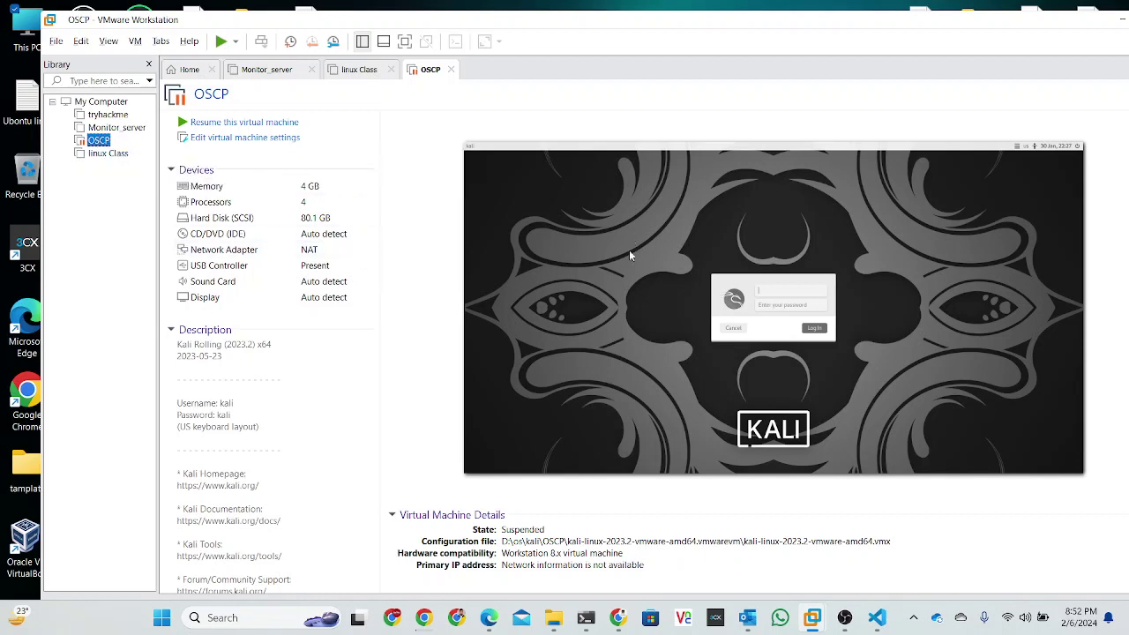
left_click(231, 124)
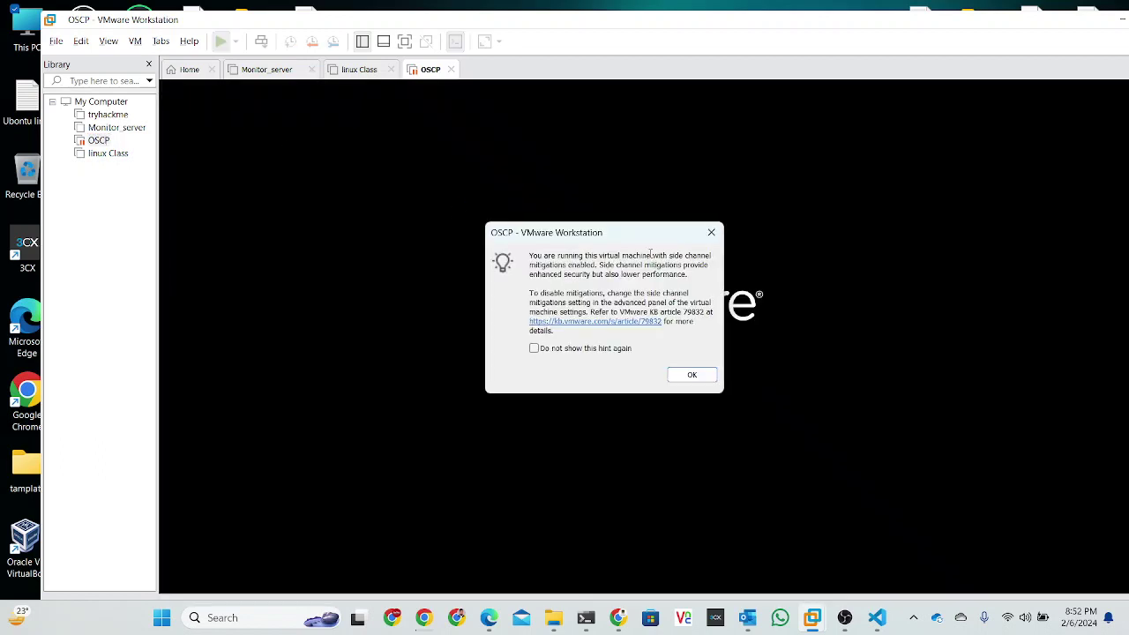
left_click(687, 374)
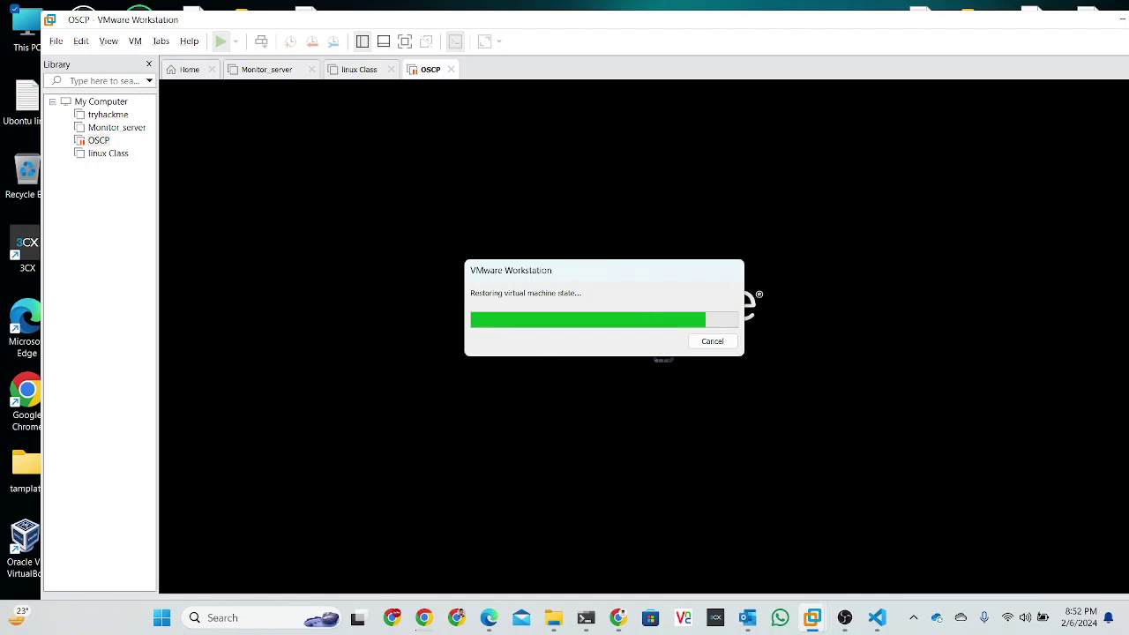
left_click_drag(783, 30, 729, 21)
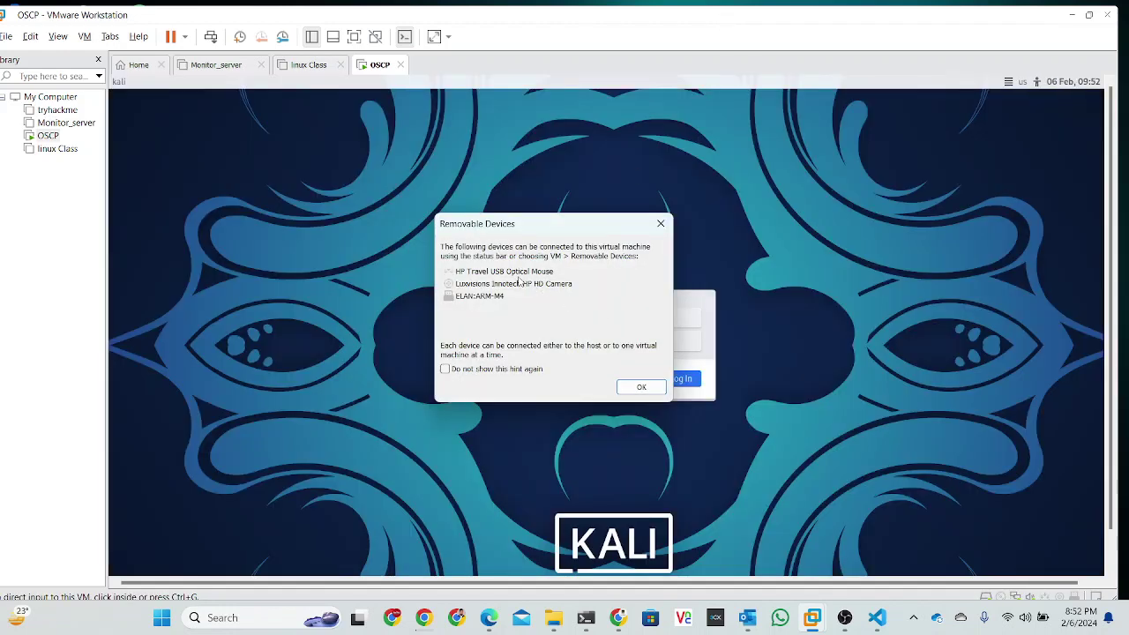
left_click(642, 388)
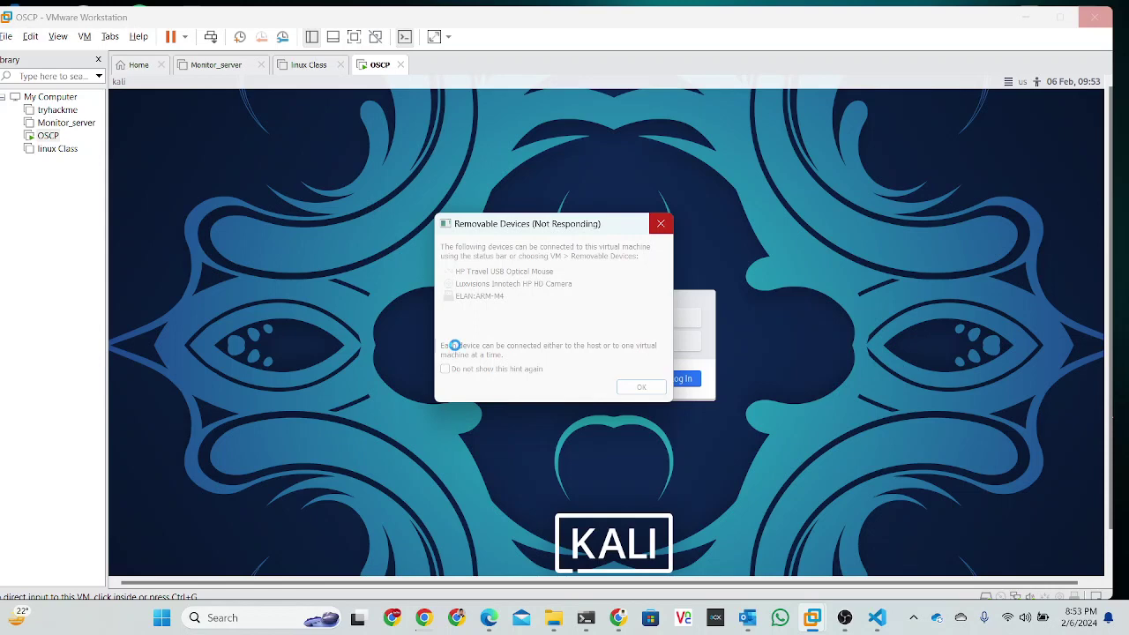
Wait for the unresponsive VMware Workstation to recover, and force the program to close if it stays frozen
left_click(454, 345)
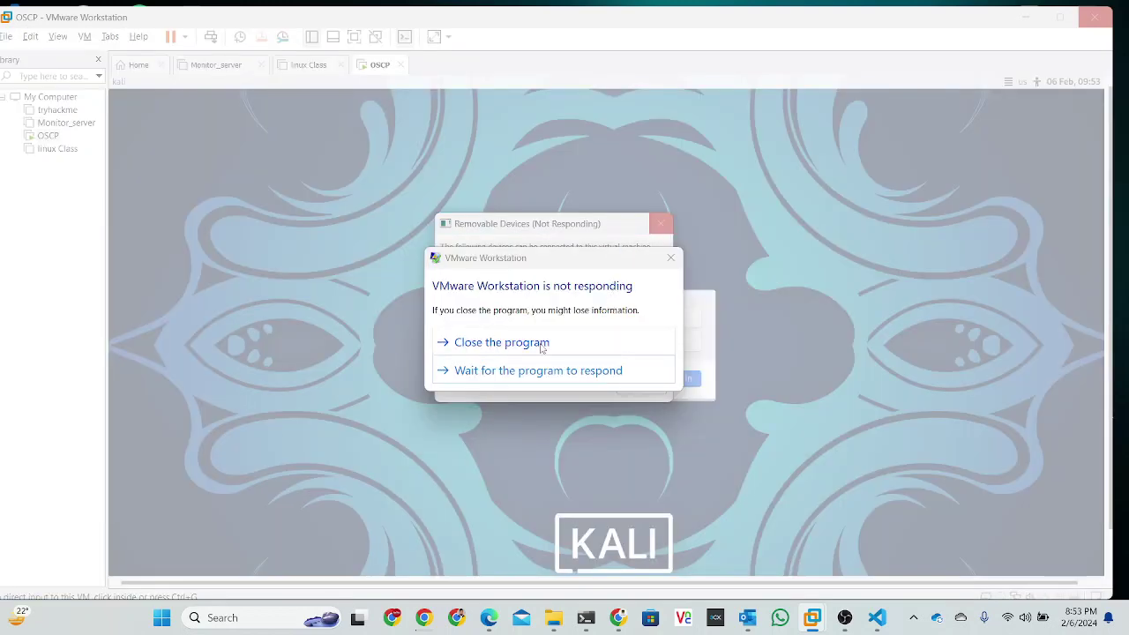
left_click(549, 371)
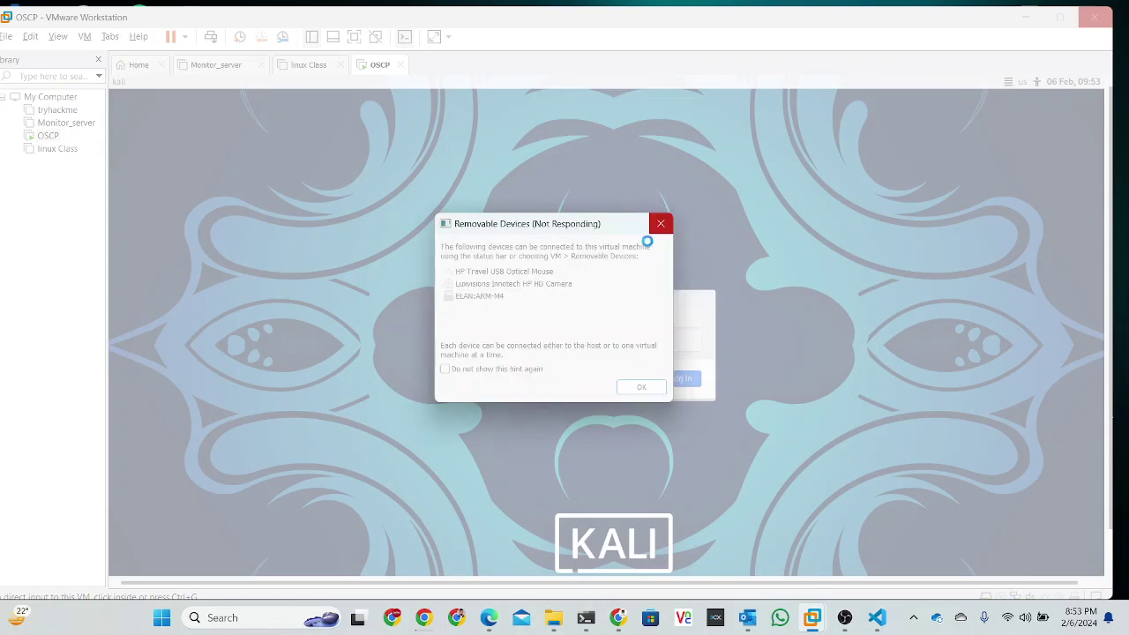
left_click_drag(794, 17, 855, 89)
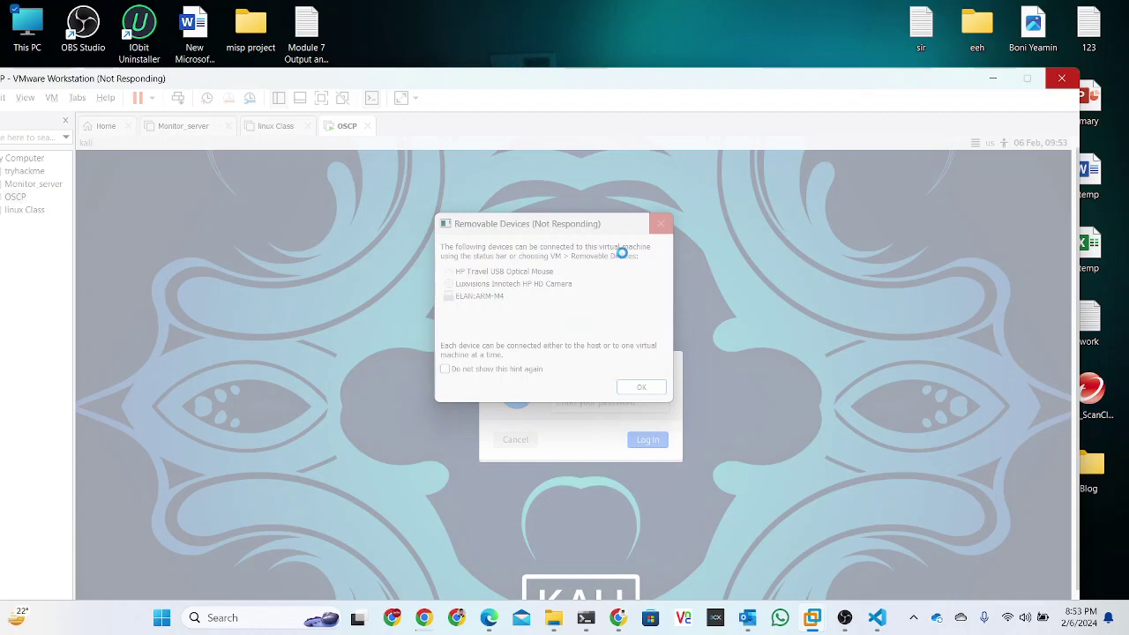
left_click(1060, 79)
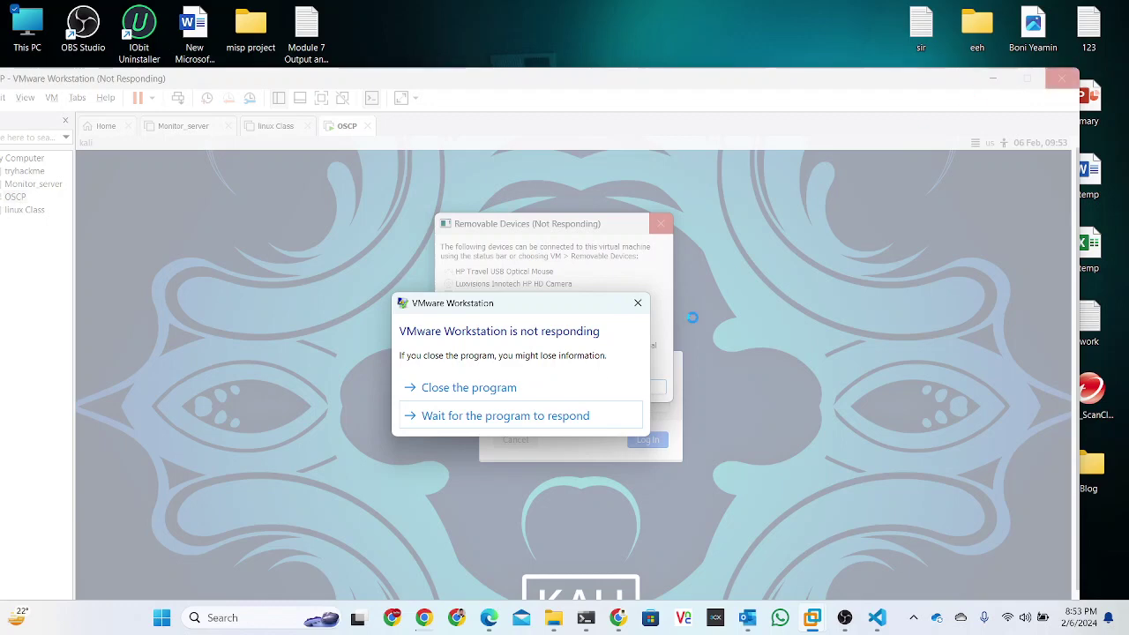
left_click(468, 387)
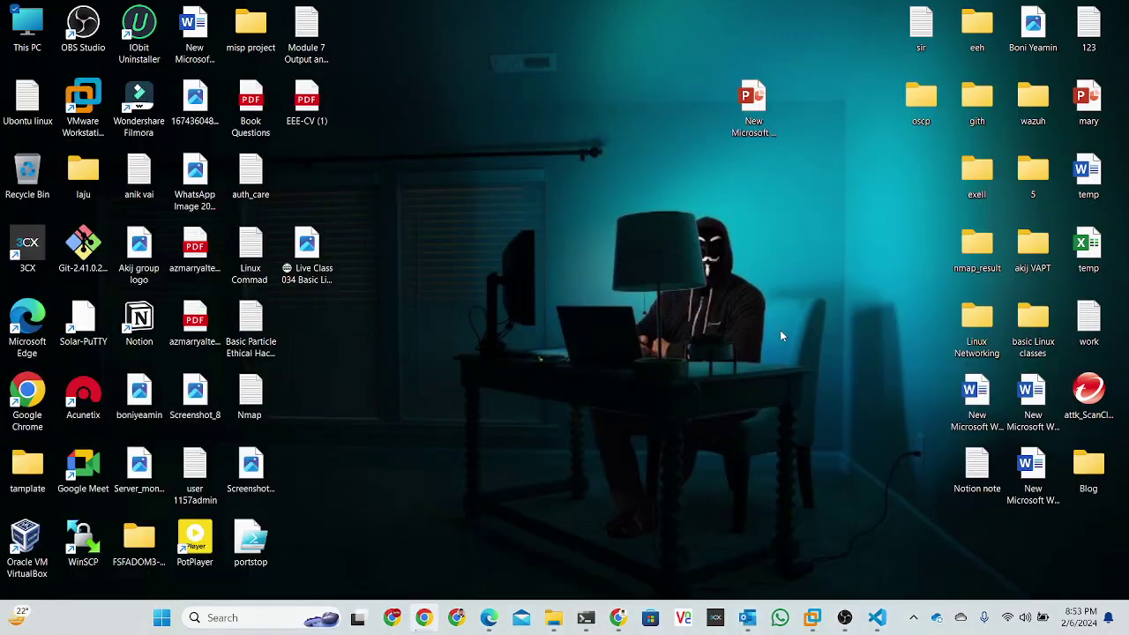
Reopen VMware Workstation and power on the tryhackme virtual machine, dismissing the side channel mitigations hint
left_click(812, 619)
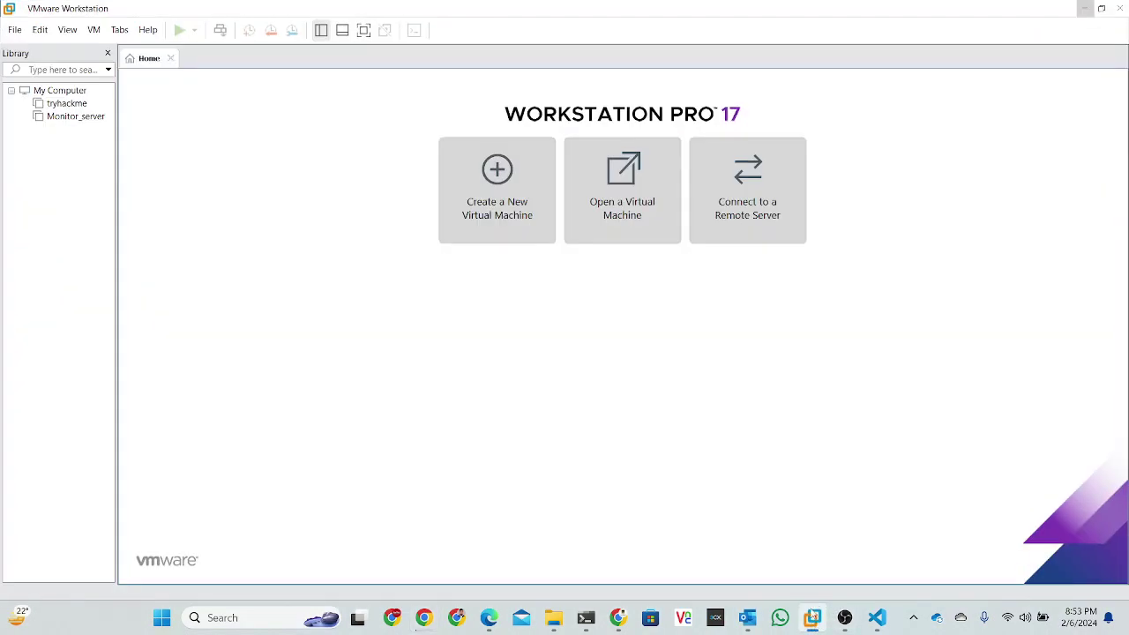
left_click(63, 105)
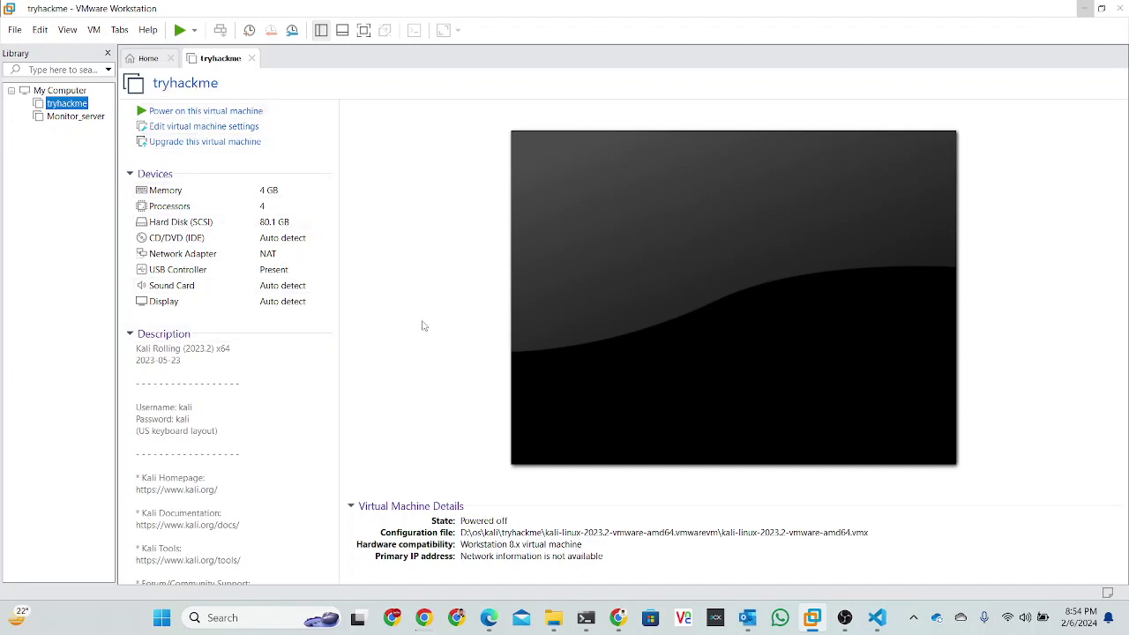
left_click(230, 116)
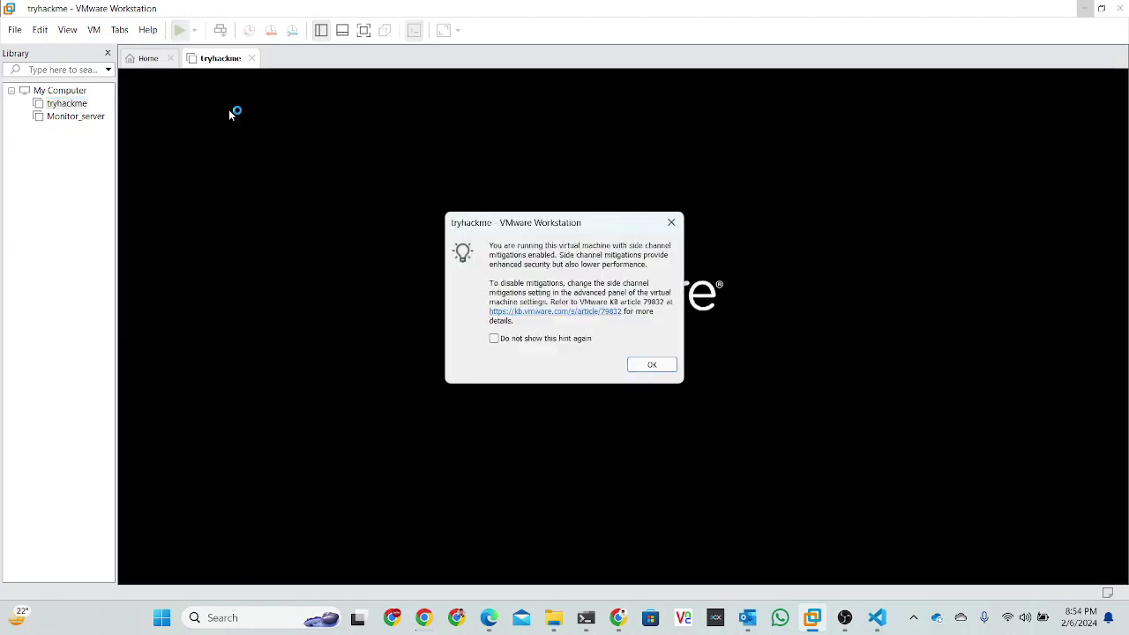
left_click(671, 222)
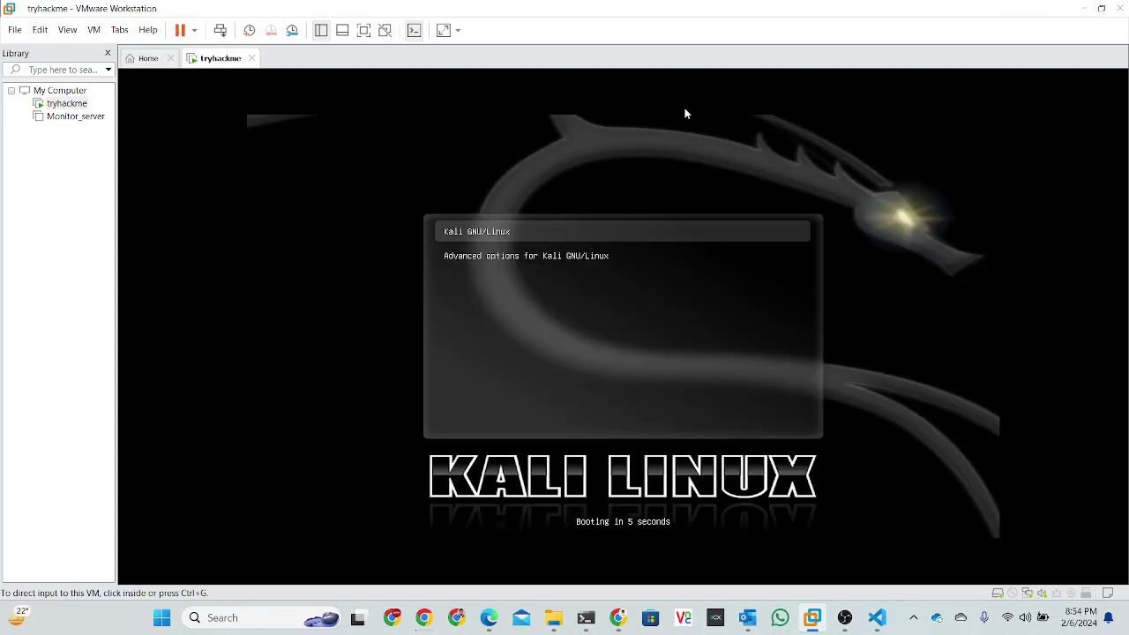
Minimize VMware Workstation, switch to the Ziteboard whiteboard, and handwrite a red "Network" entry with slash-separated items beside the third arrow
left_click(1083, 8)
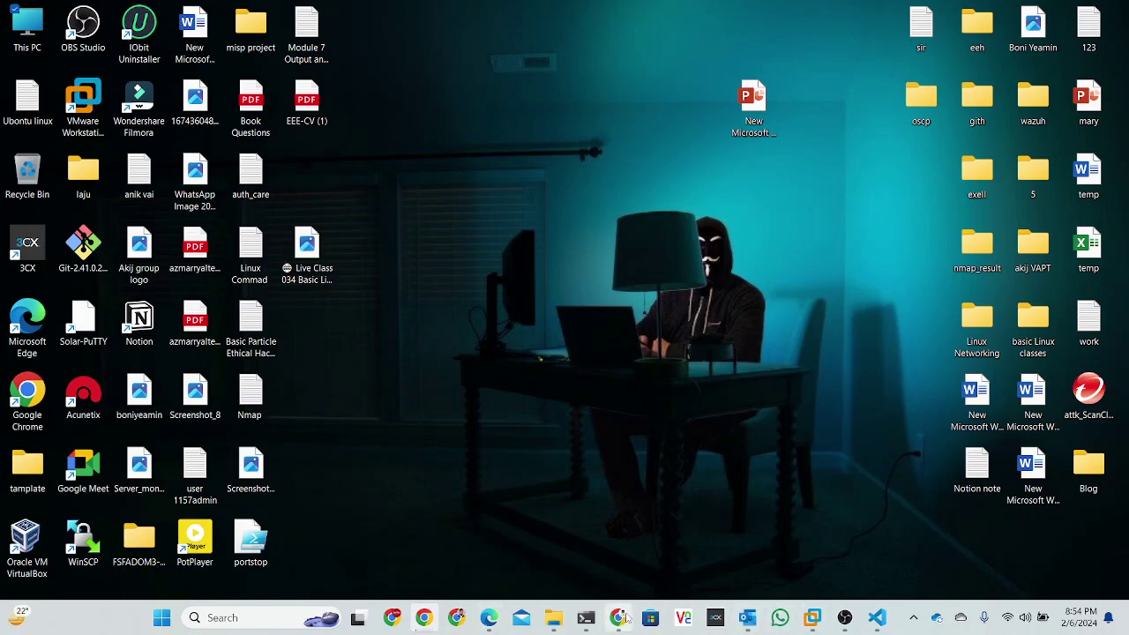
left_click(563, 579)
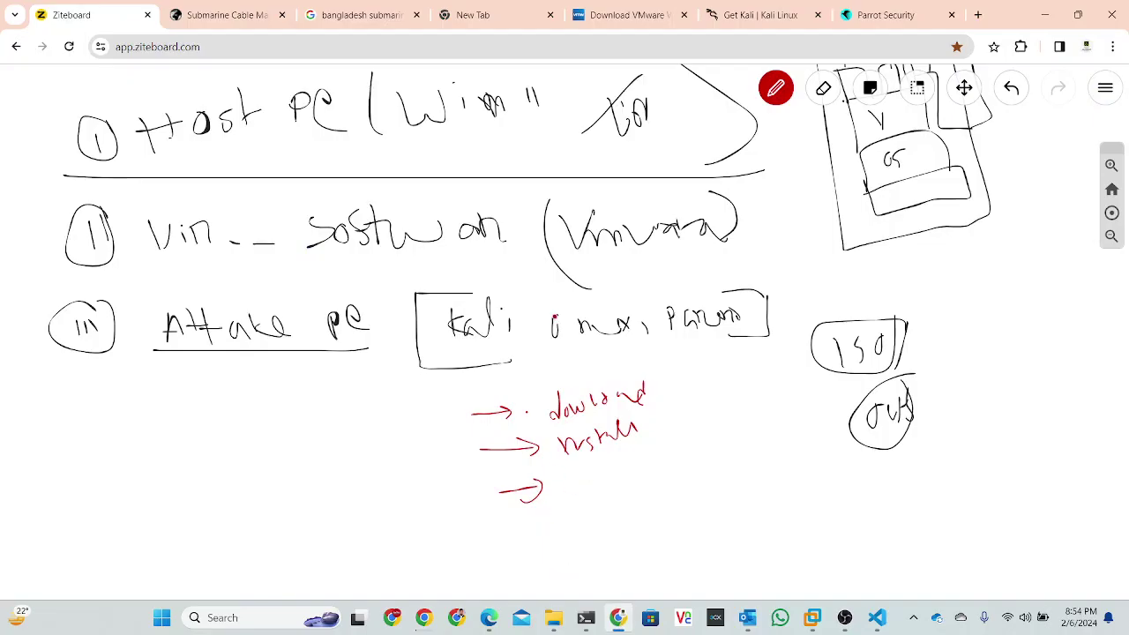
left_click(776, 88)
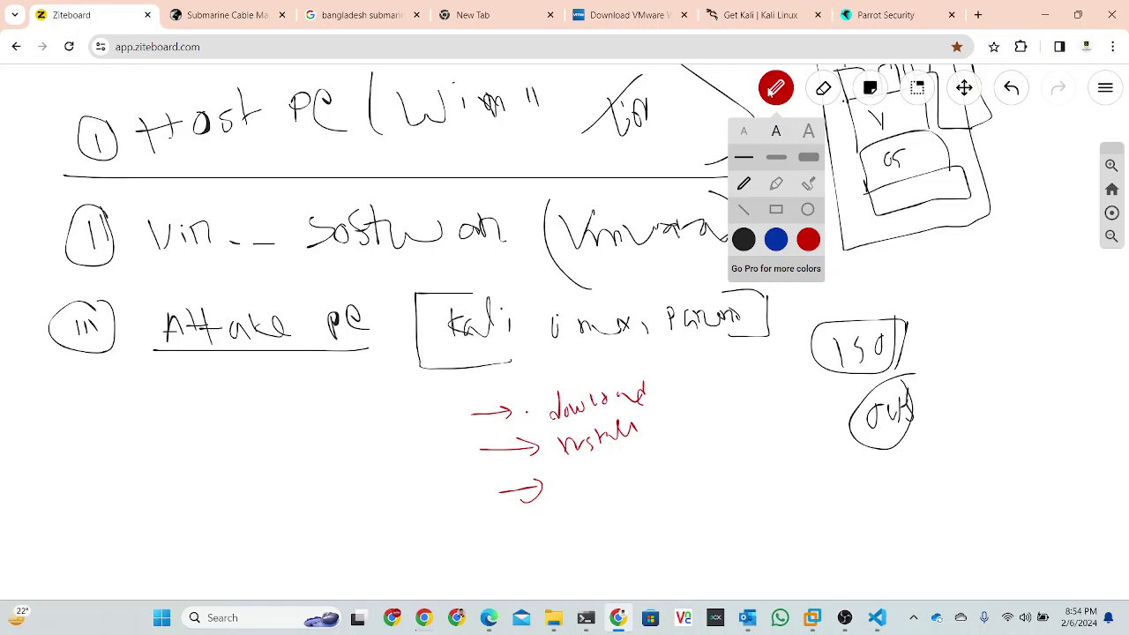
left_click(780, 91)
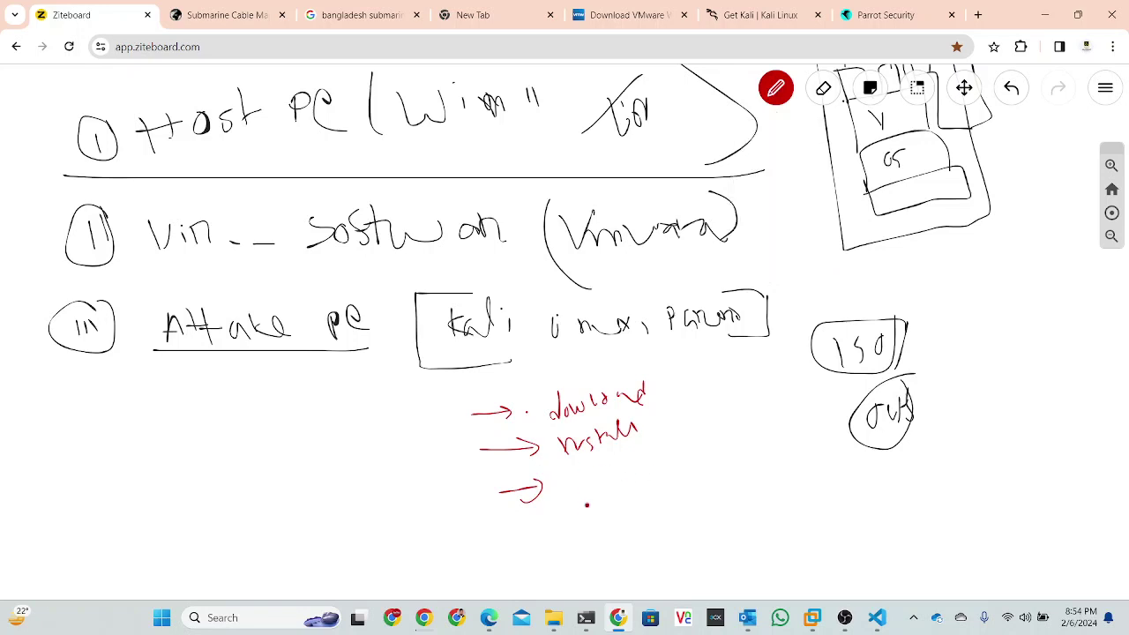
mouse_move(575, 482)
left_mouse_down()
mouse_move(573, 504)
mouse_move(595, 477)
mouse_move(612, 499)
mouse_move(624, 495)
left_mouse_up()
mouse_move(620, 484)
left_mouse_down()
mouse_move(645, 498)
mouse_move(656, 465)
mouse_move(667, 485)
mouse_move(691, 463)
mouse_move(702, 484)
mouse_move(762, 457)
mouse_move(783, 474)
mouse_move(809, 473)
left_mouse_up()
left_click(658, 396)
left_click(816, 474)
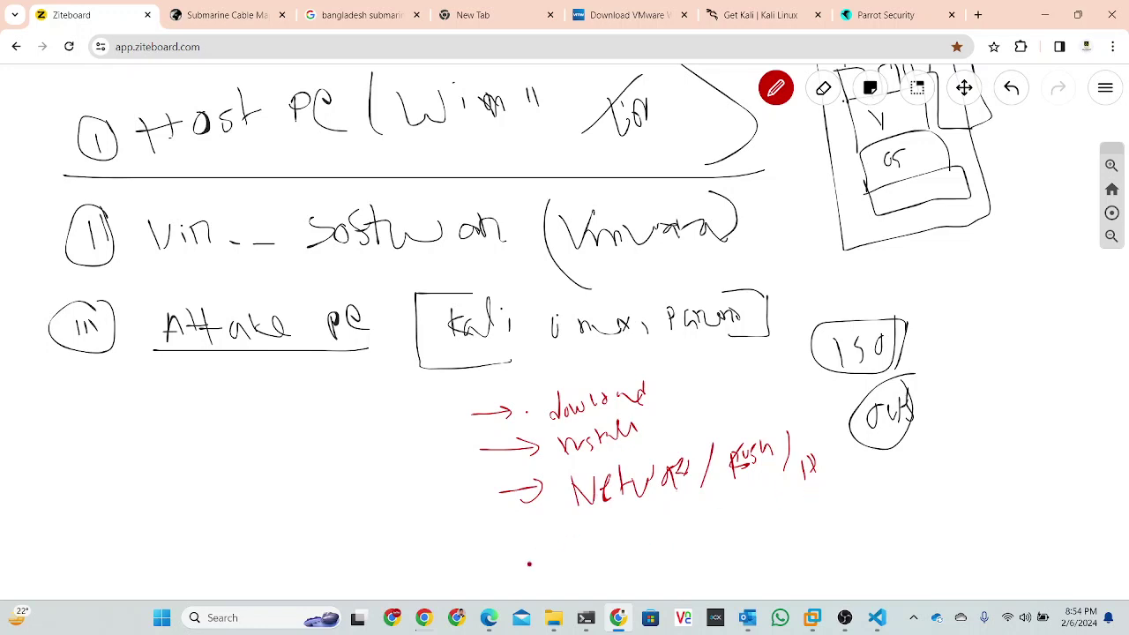
Draw a fourth red arrow below the network line and handwrite "Update" beside it
mouse_move(529, 565)
left_mouse_down()
mouse_move(572, 557)
mouse_move(562, 569)
left_mouse_up()
mouse_move(600, 541)
left_mouse_down()
mouse_move(603, 559)
mouse_move(616, 531)
mouse_move(628, 547)
mouse_move(670, 543)
mouse_move(656, 541)
mouse_move(725, 508)
left_mouse_up()
left_click_drag(719, 505, 736, 530)
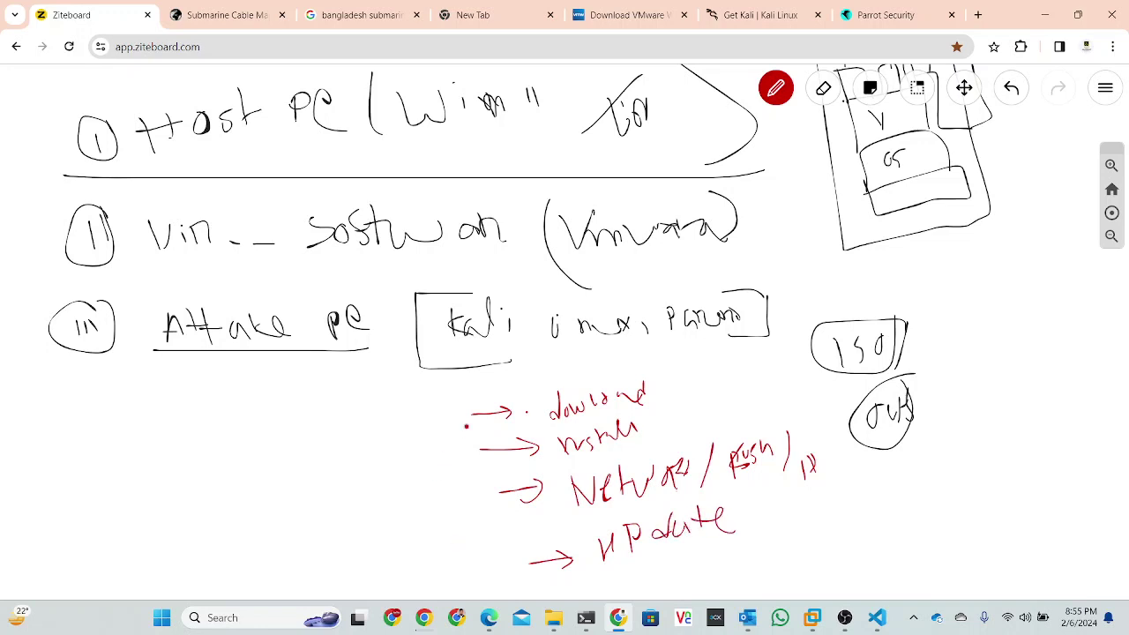
Draw red check marks over the arrows of the download, install and network lines
mouse_move(448, 409)
left_mouse_down()
mouse_move(457, 433)
mouse_move(491, 390)
left_mouse_up()
left_click_drag(479, 443, 507, 425)
left_click_drag(494, 494, 517, 476)
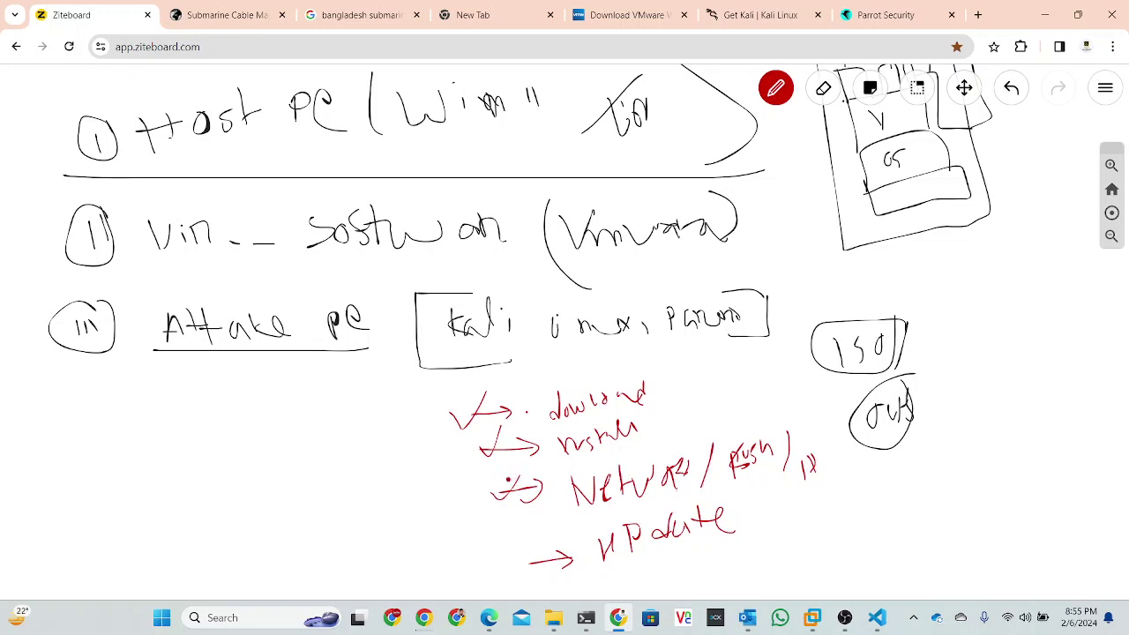